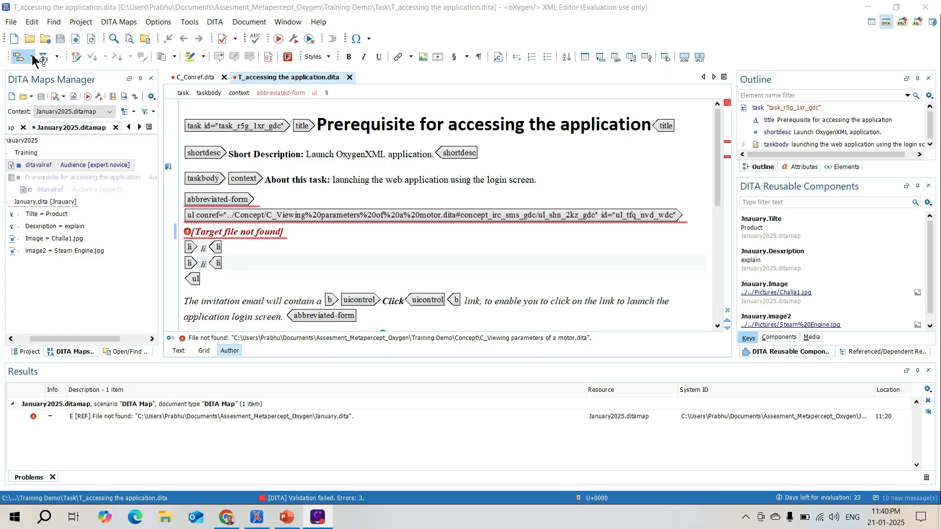
click(32, 56)
click(44, 57)
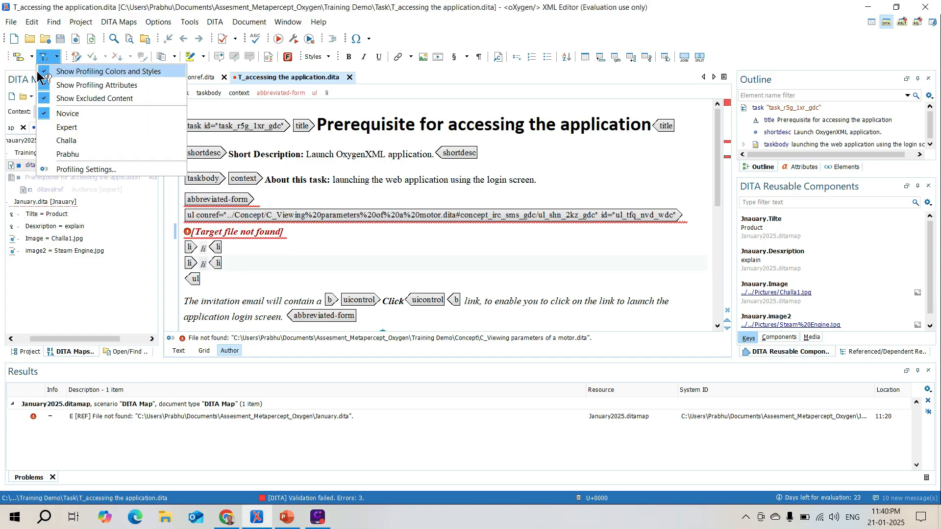
click(26, 58)
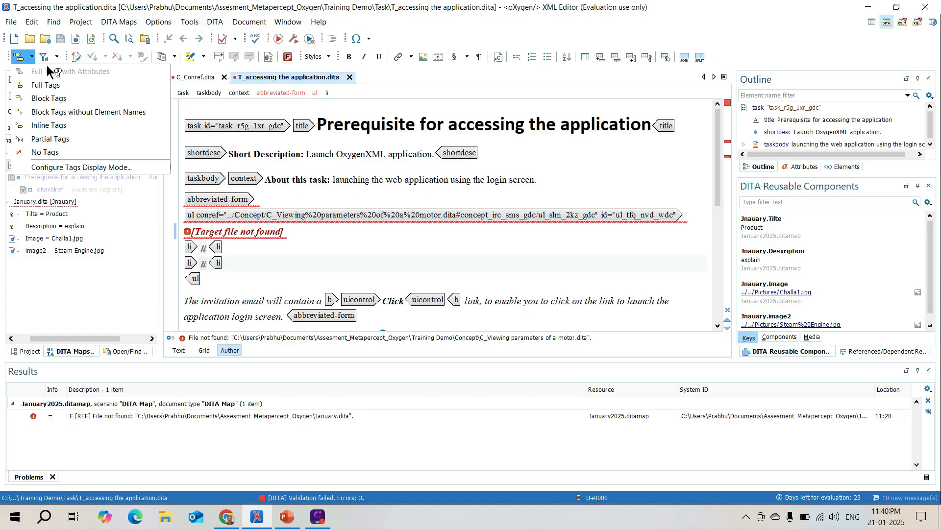
click(459, 252)
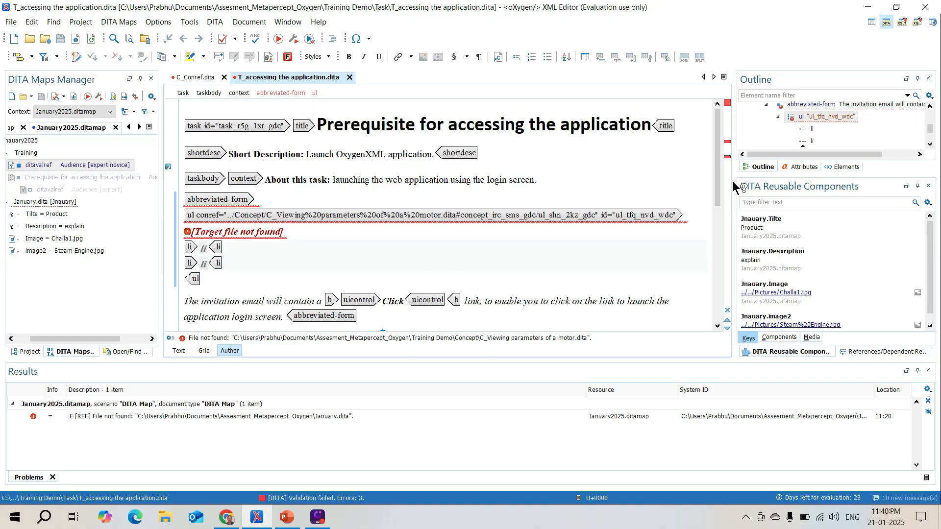
Step: Generate an ID for the note about accessing the Deviceweb application under the first task step
drag(719, 187, 718, 266)
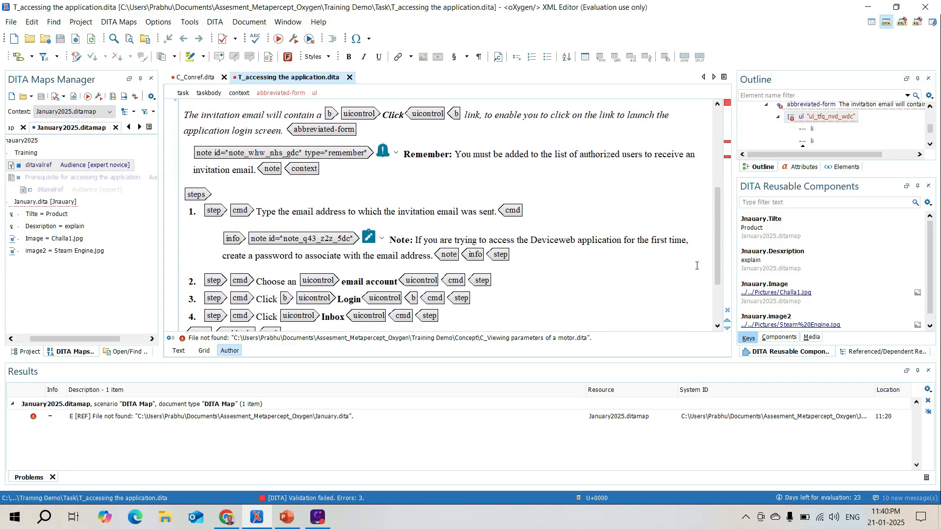
double_click(554, 239)
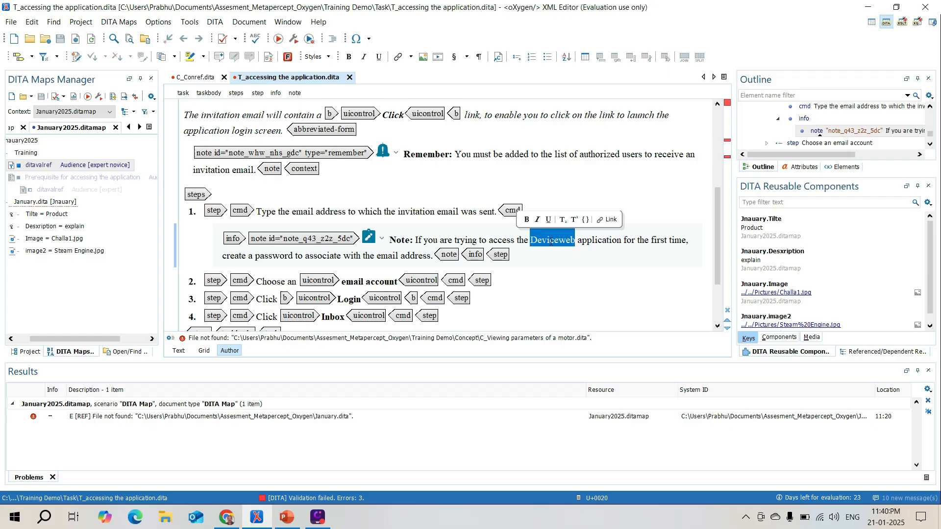
right_click(550, 242)
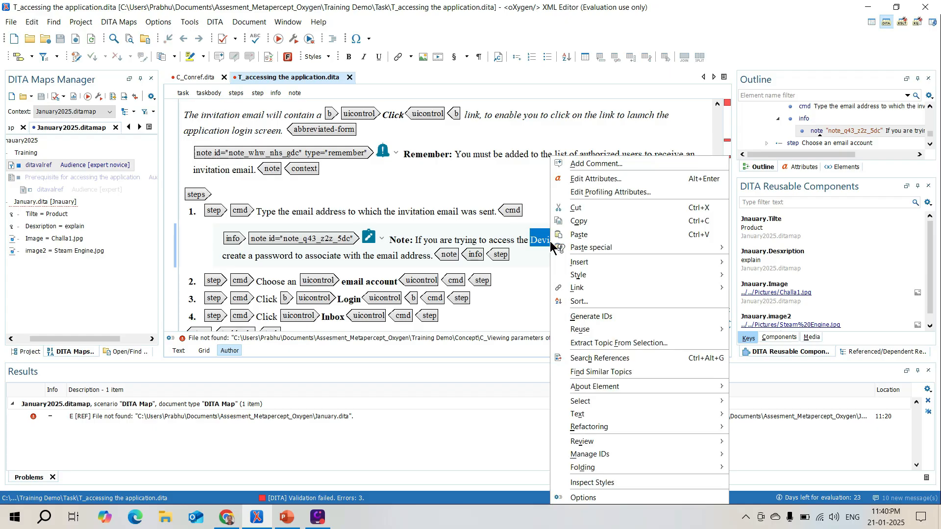
click(614, 317)
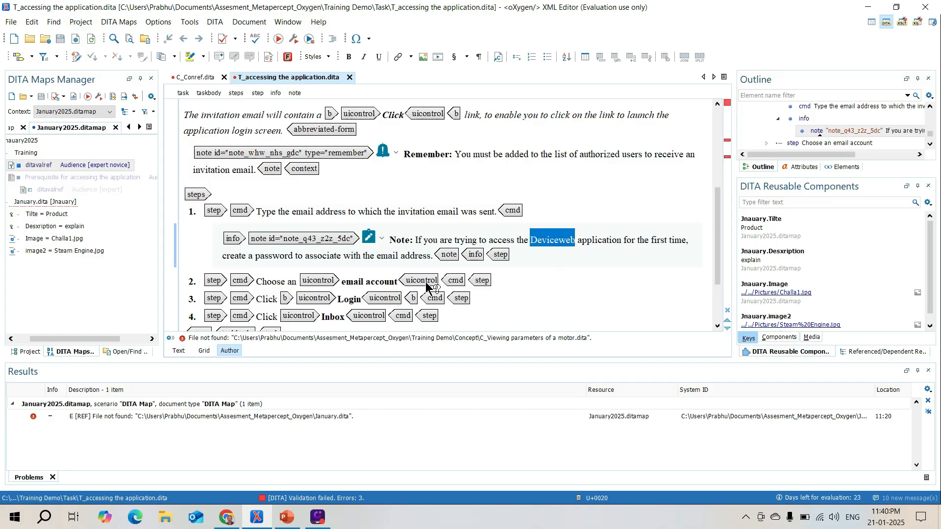
Step: In C_Conref.dita, add a space after "combination" at the end of the first paragraph and start reusing content there
click(192, 75)
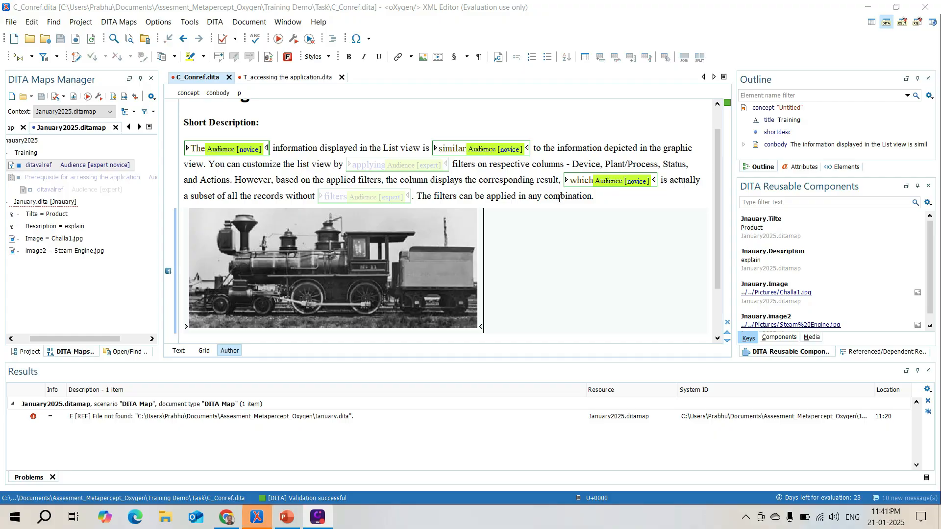
click(595, 197)
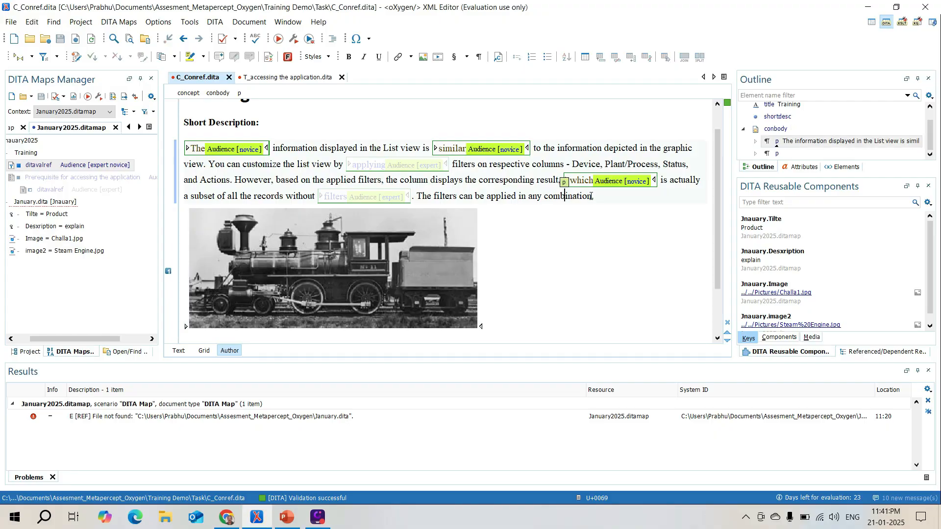
key(BackSpace)
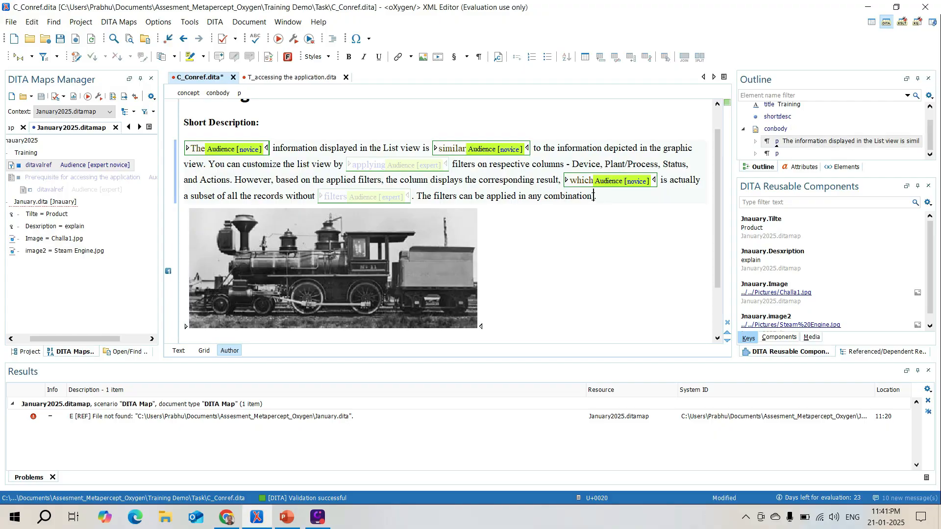
right_click(593, 197)
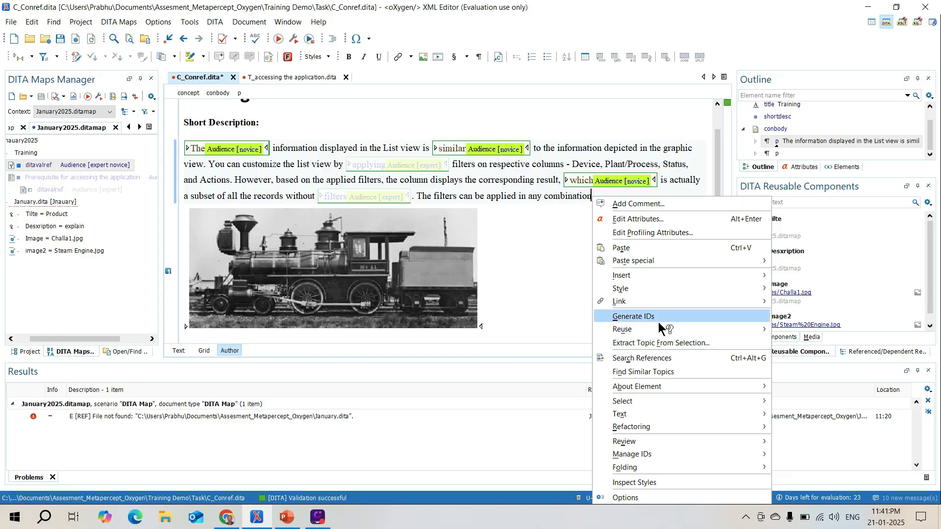
mouse_move(663, 328)
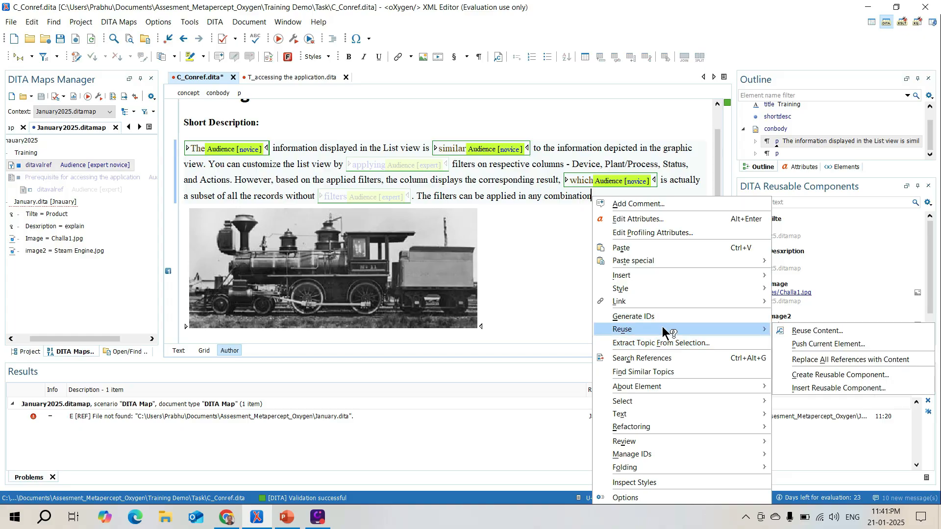
click(802, 333)
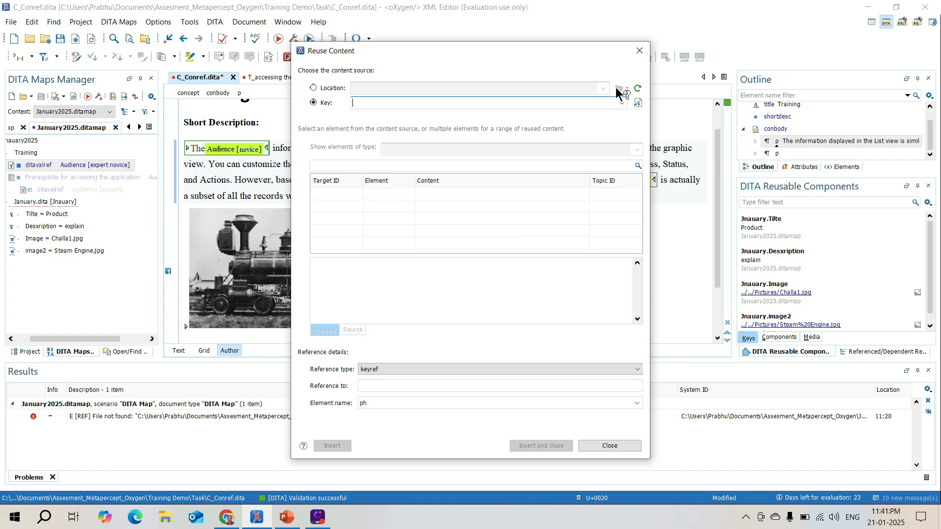
Step: Try to insert a conref to the task in T_accessing the application.dita, using the file location as content source
click(327, 88)
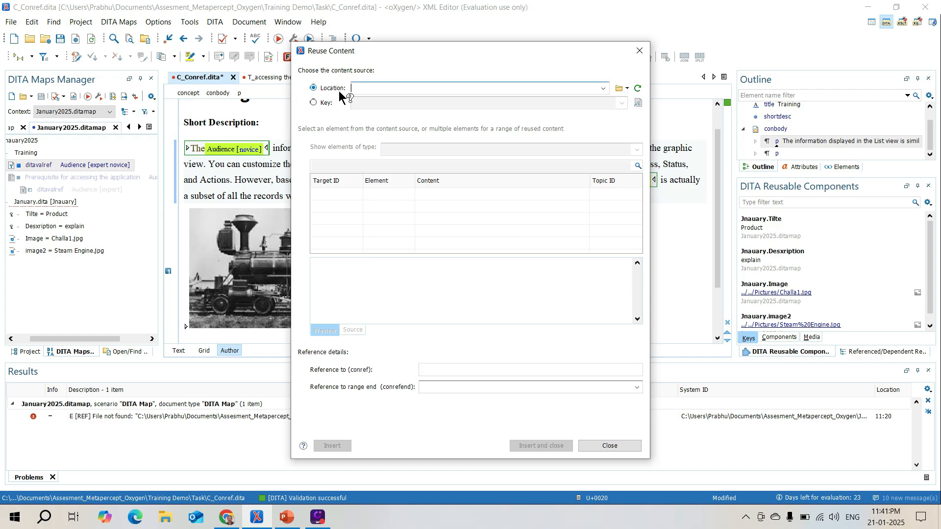
click(619, 89)
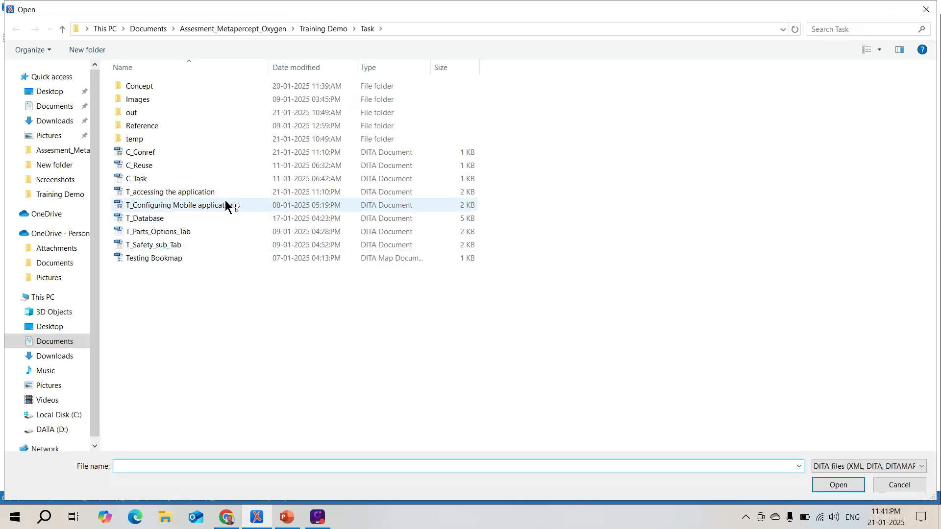
double_click(216, 191)
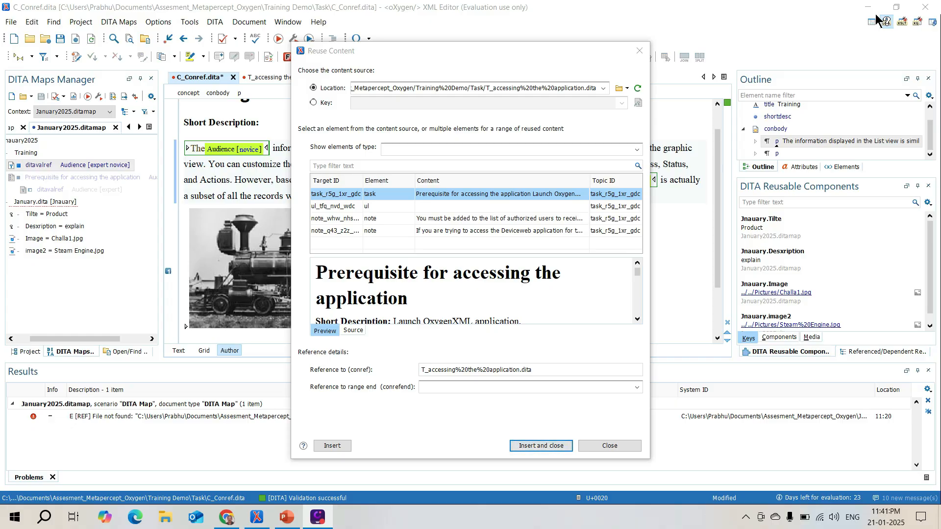
click(549, 446)
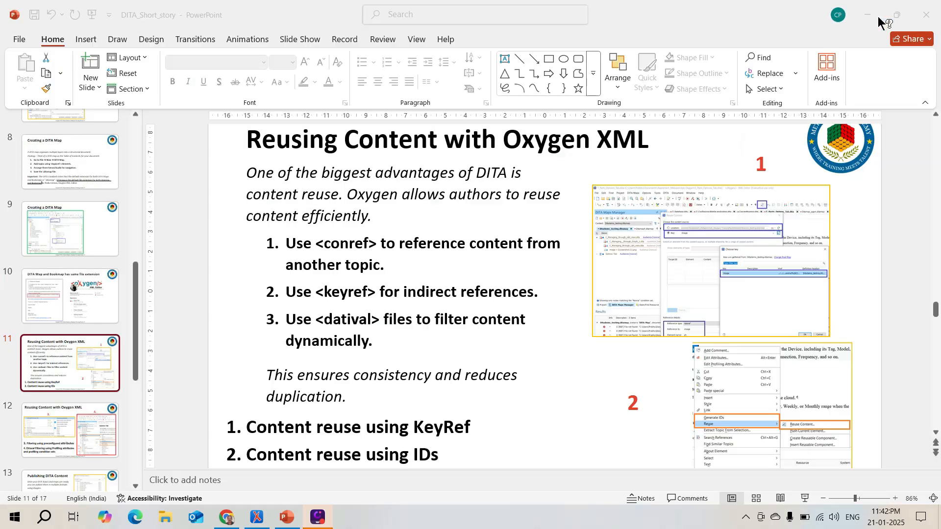
Step: Switch back to oXygen XML Editor and undo the insertion of the locomotive image in C_Conref.dita
click(867, 11)
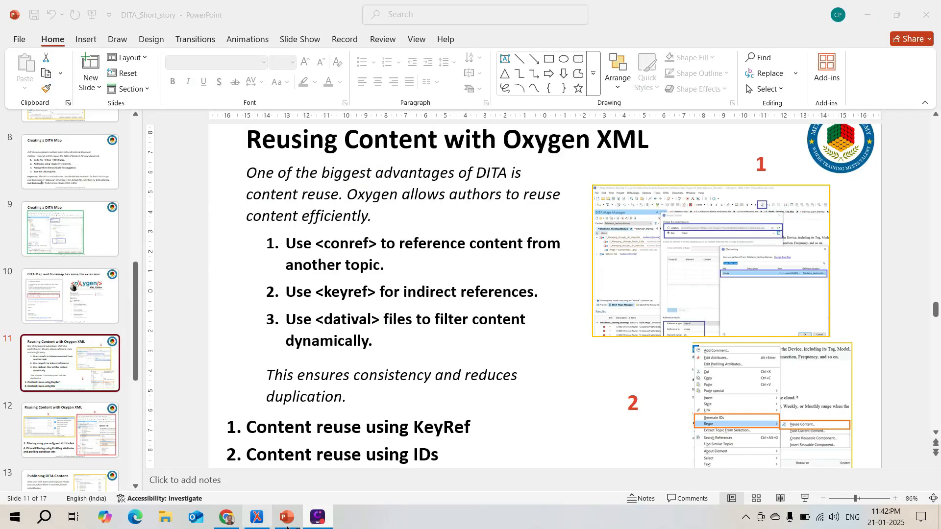
click(259, 518)
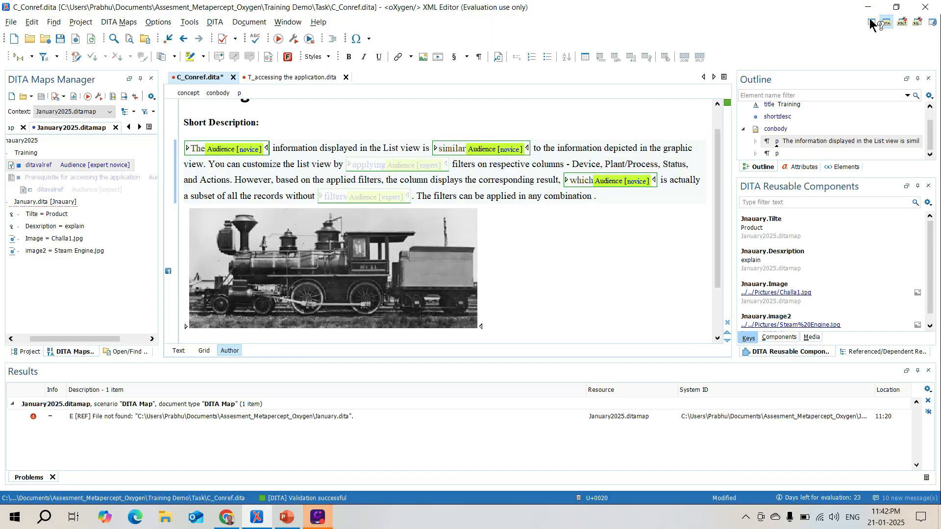
key(ctrl+z)
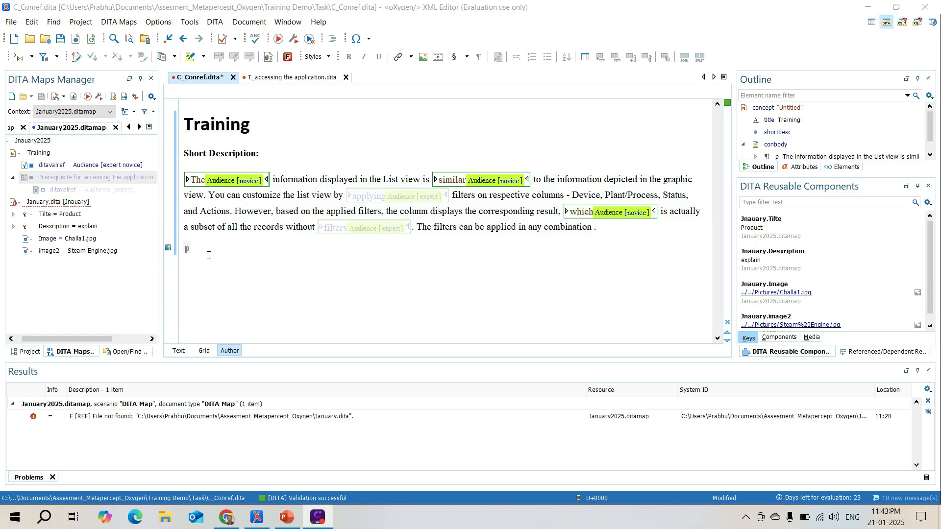
Step: Append a child key definition named "image" to the Prerequisite for accessing the application topic, with Challa1.jpg from Pictures as target
right_click(107, 175)
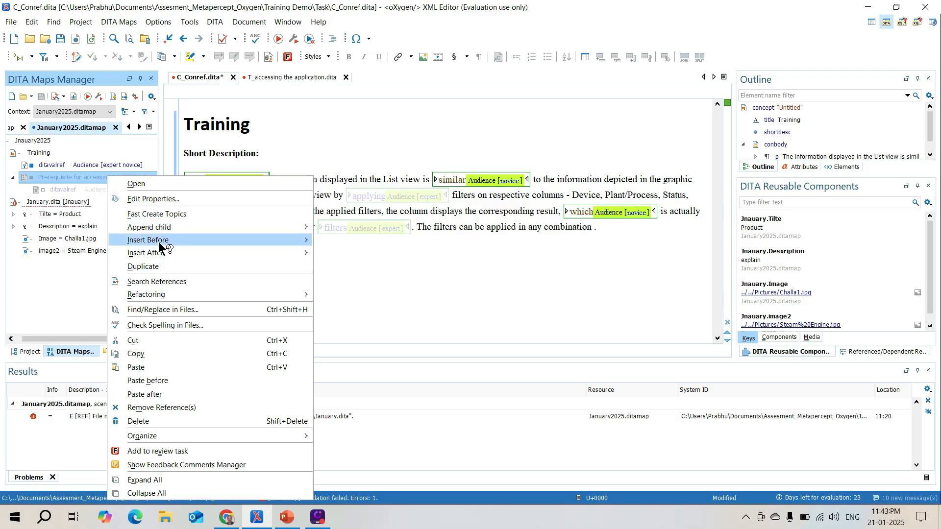
mouse_move(165, 256)
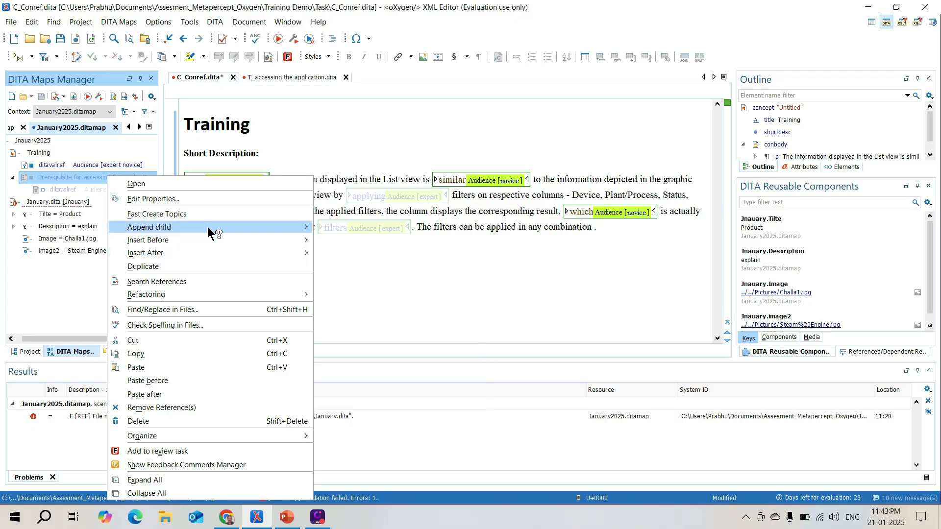
mouse_move(309, 227)
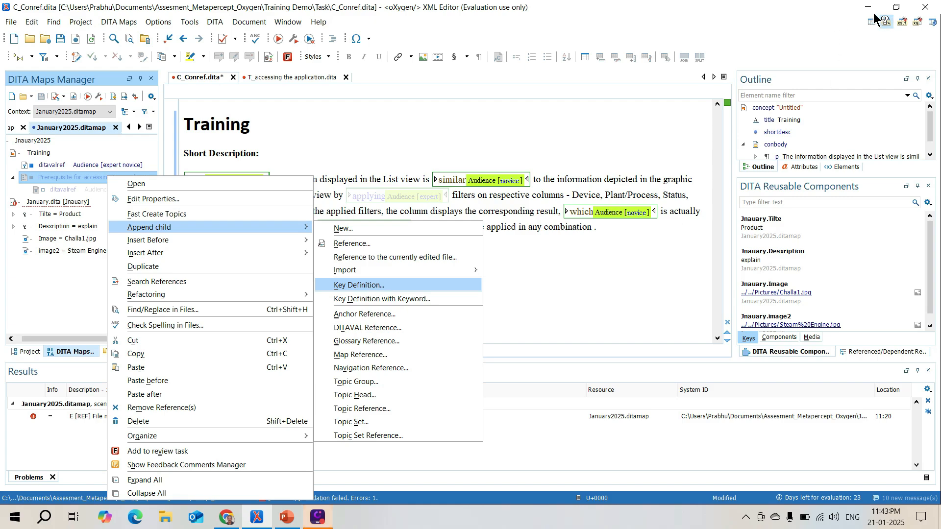
key(Return)
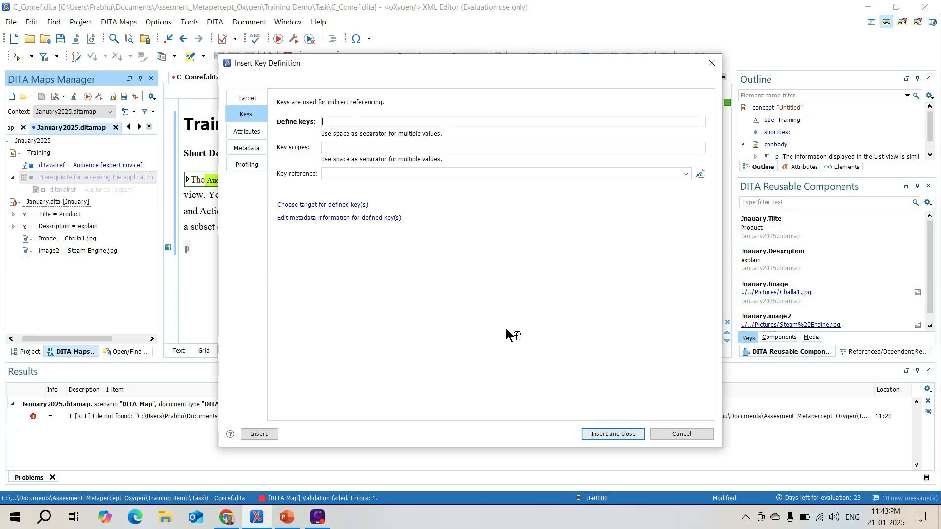
text(image)
click(254, 98)
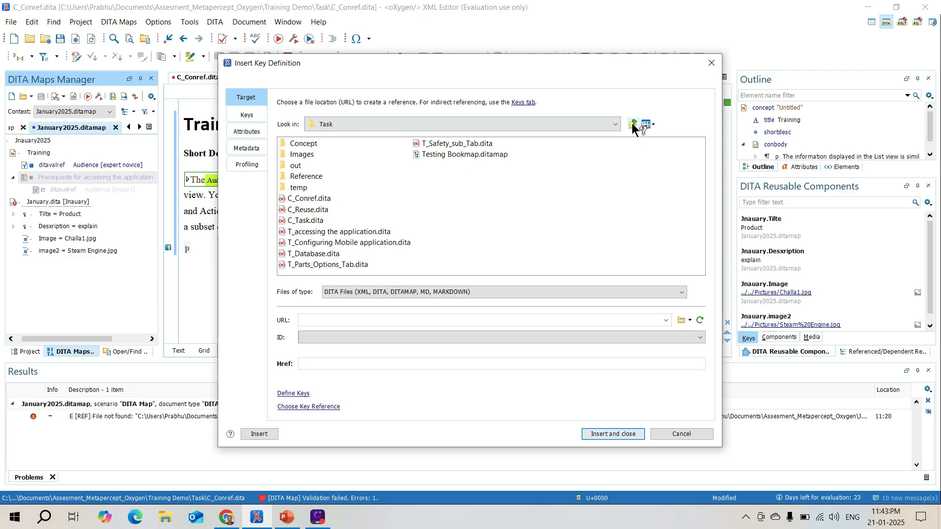
click(633, 123)
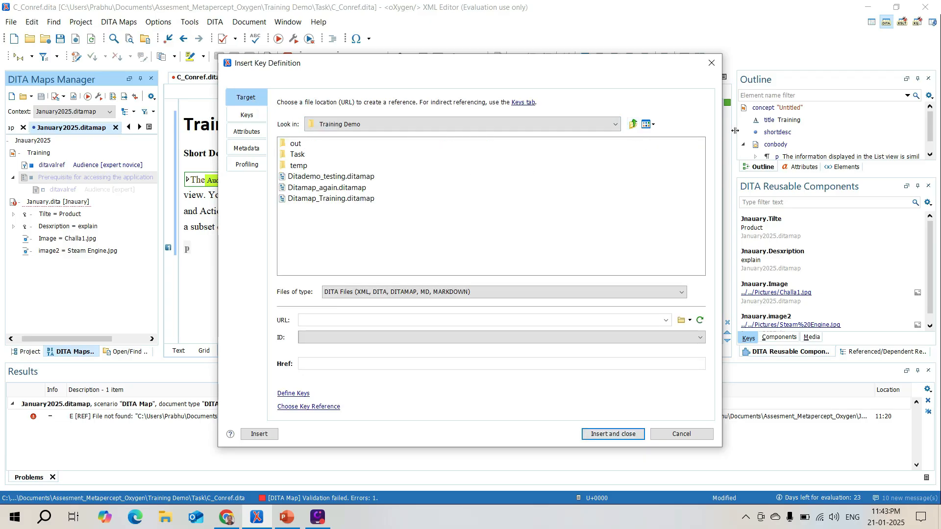
click(634, 123)
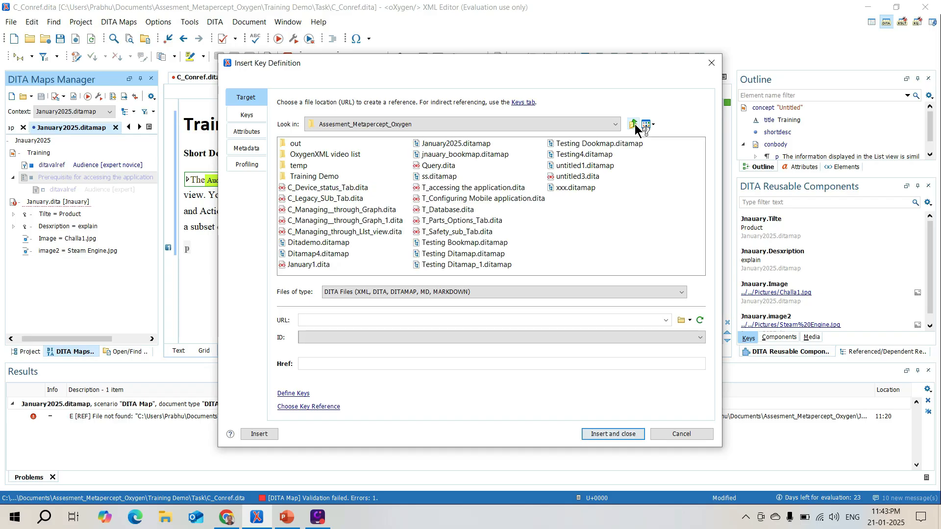
click(634, 123)
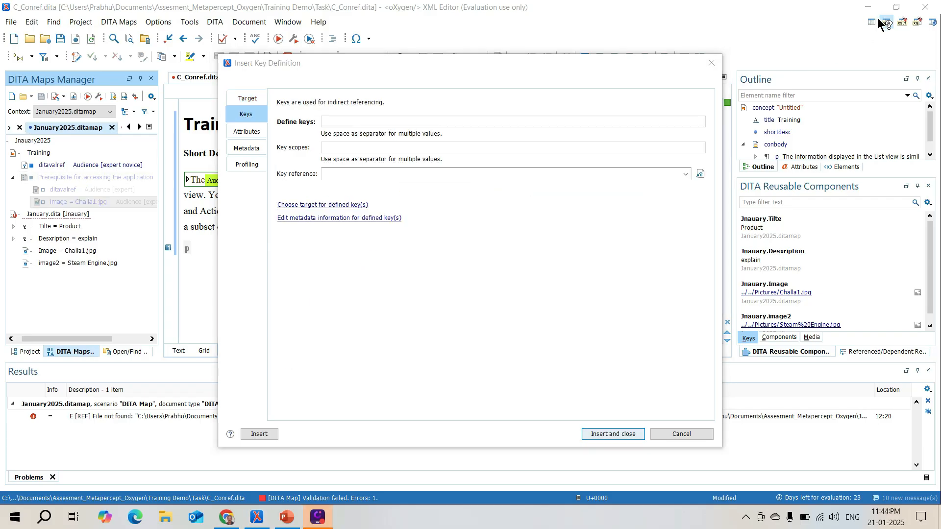
Step: Insert another key definition named "image" beneath the new one, targeting Challa1.jpg from Pictures, and save the DITA map
click(337, 121)
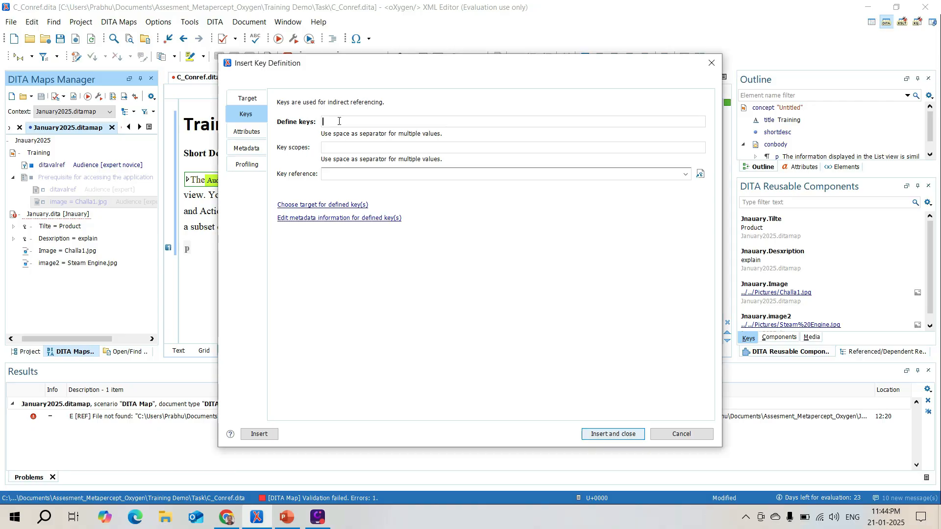
text(image)
click(253, 97)
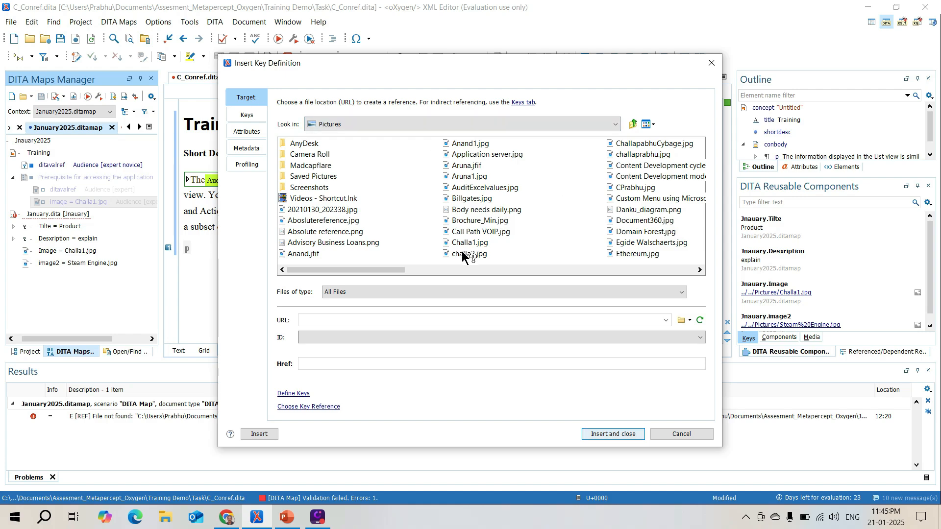
click(471, 242)
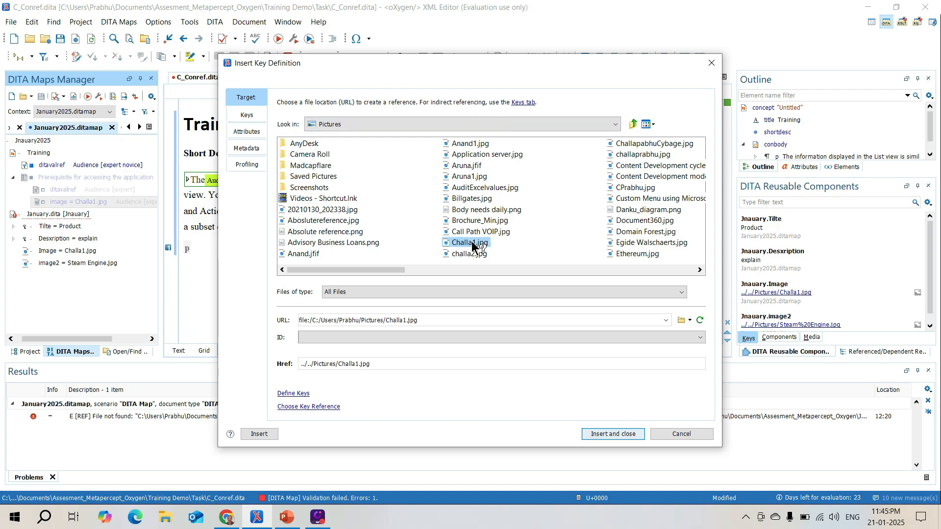
click(596, 432)
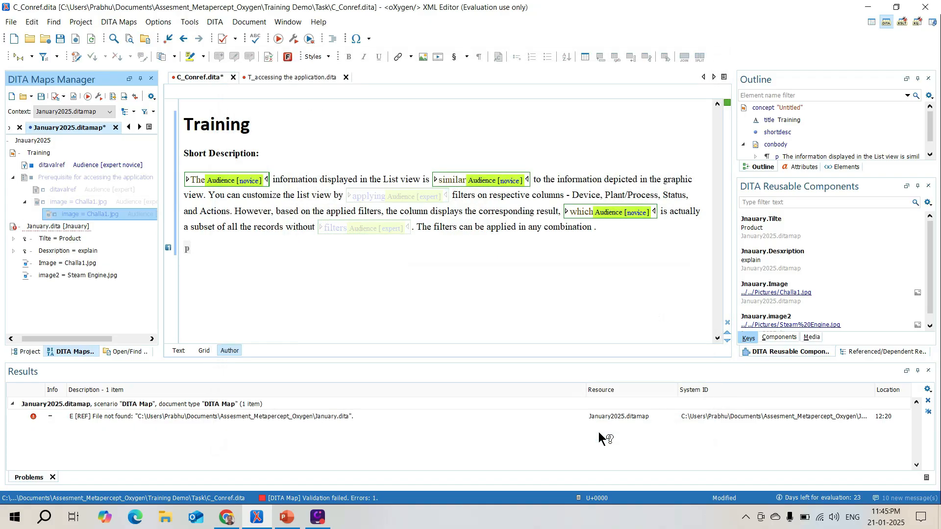
key(ctrl+s)
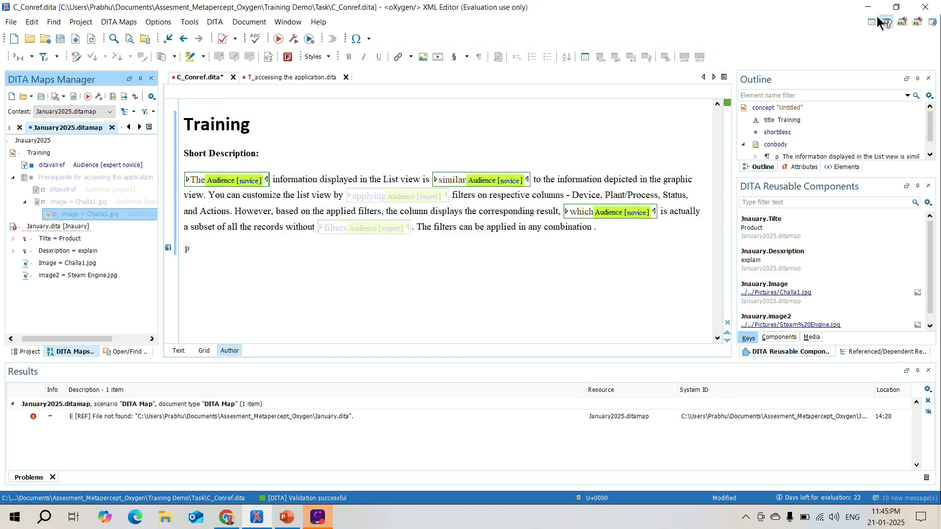
Step: Try to reuse Domain Forest.jpg from Pictures in C_Conref.dita, using its file location as the content source
click(870, 8)
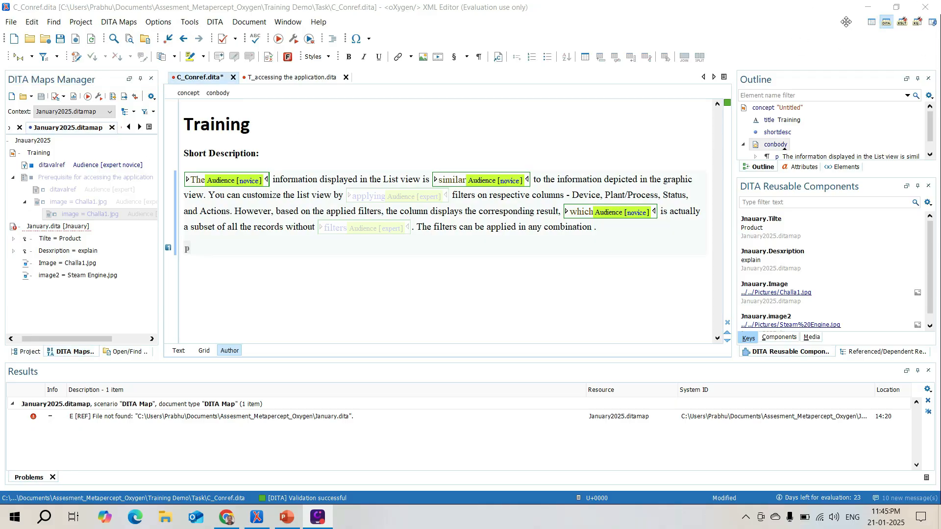
click(499, 57)
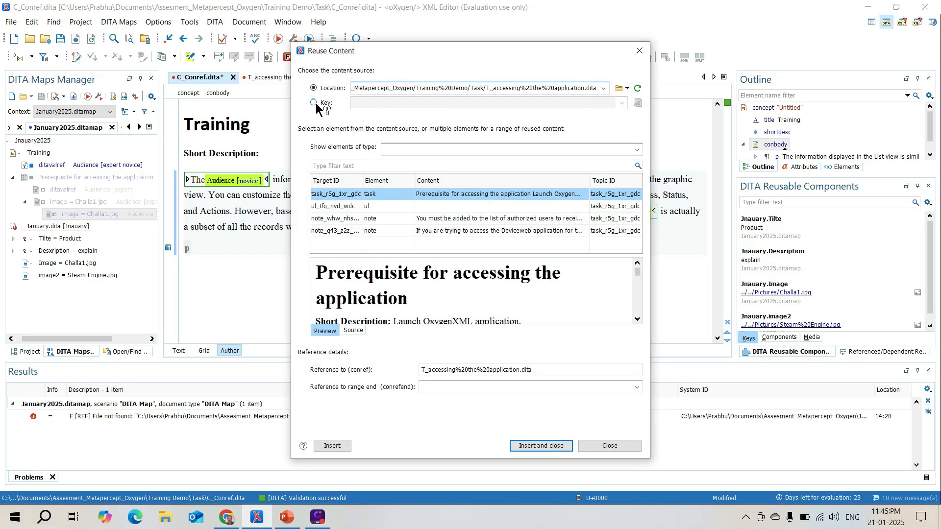
click(627, 89)
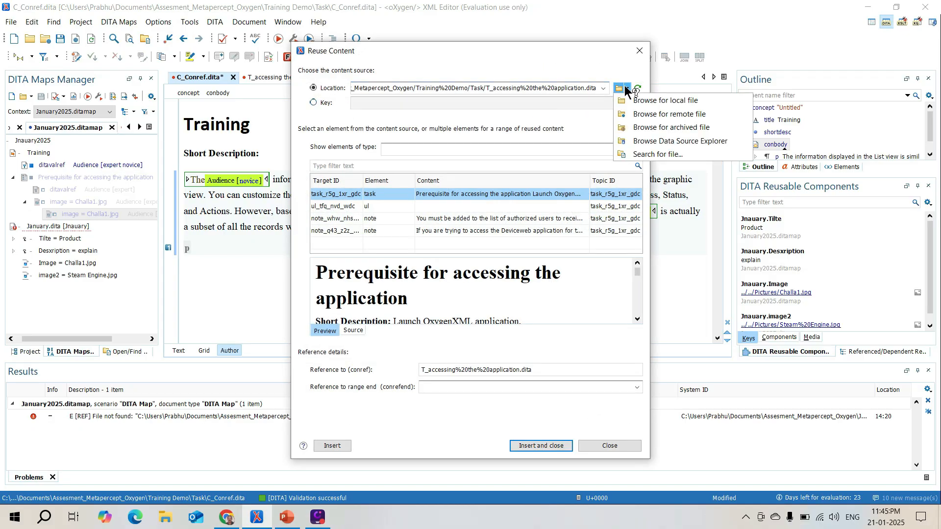
click(646, 100)
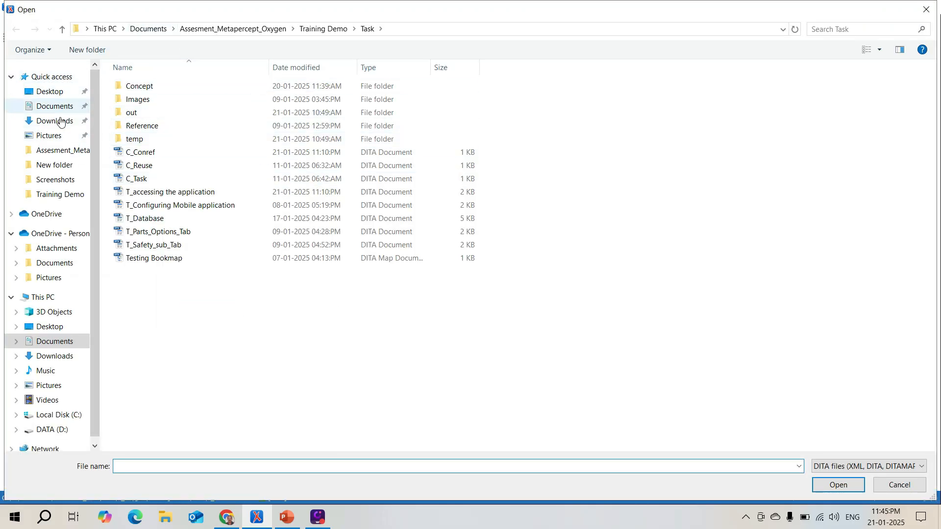
click(49, 278)
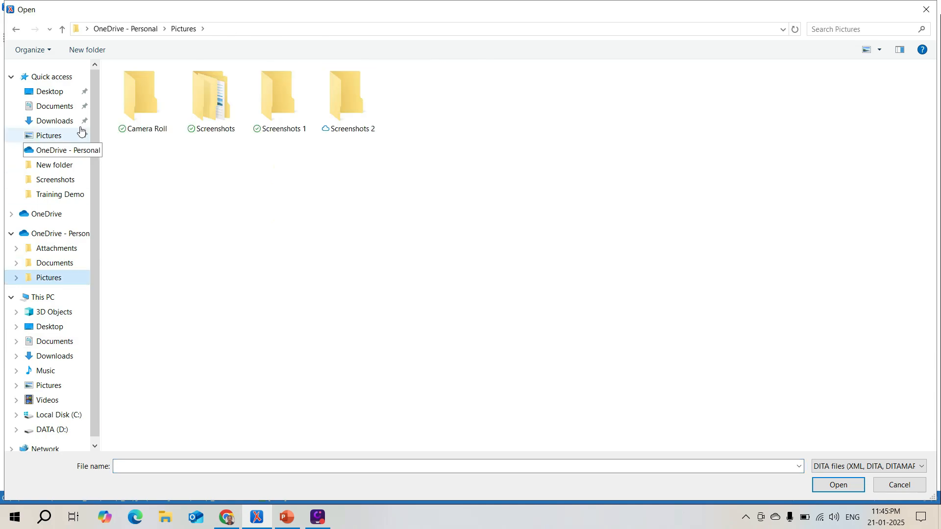
click(55, 137)
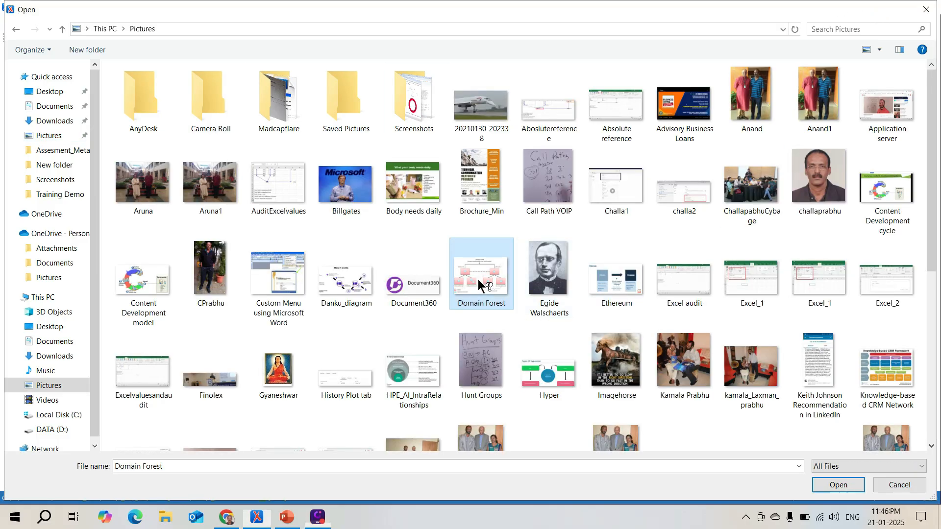
click(850, 486)
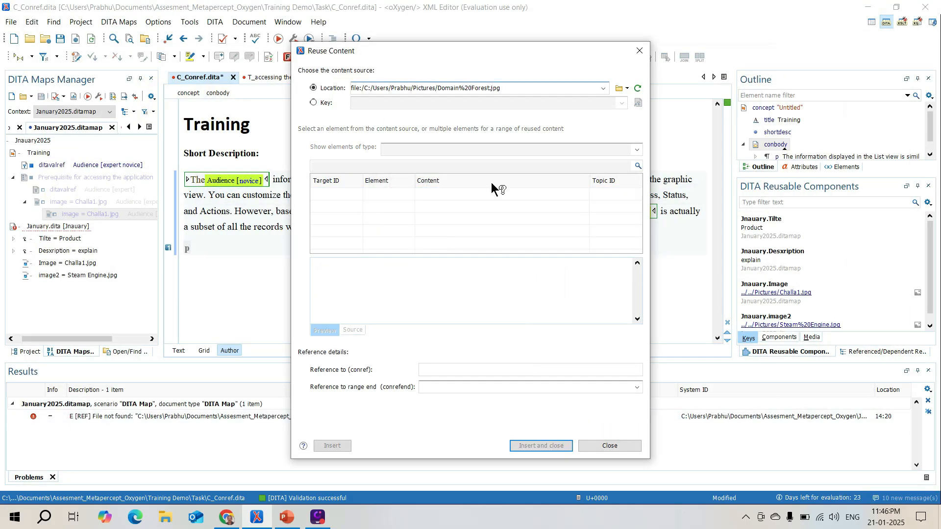
Step: Insert an image element in C_Conref.dita as a keyref, using the key Jnauary.image2 as content source
click(316, 104)
click(638, 102)
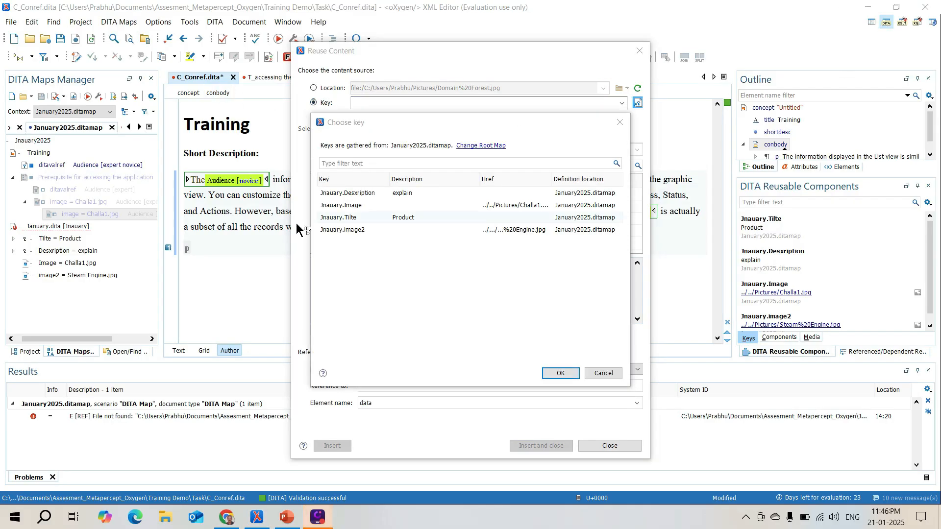
click(343, 229)
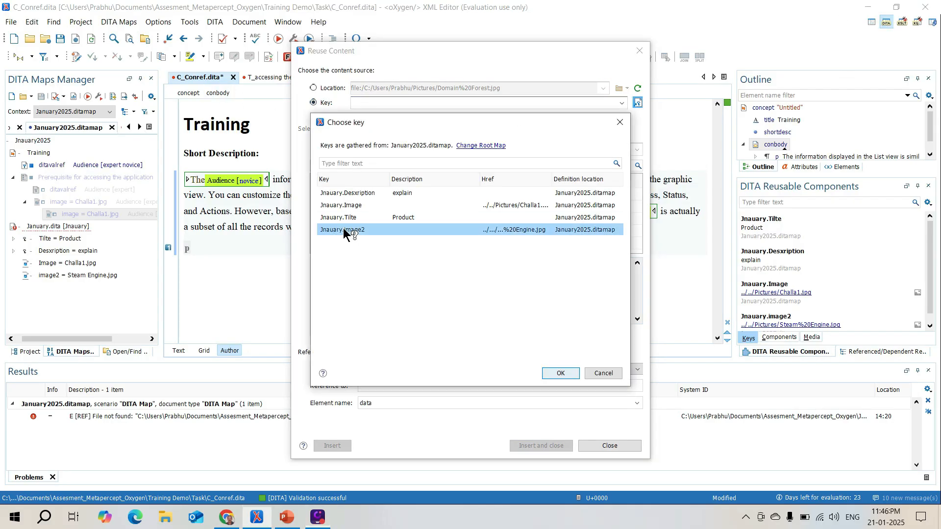
click(564, 375)
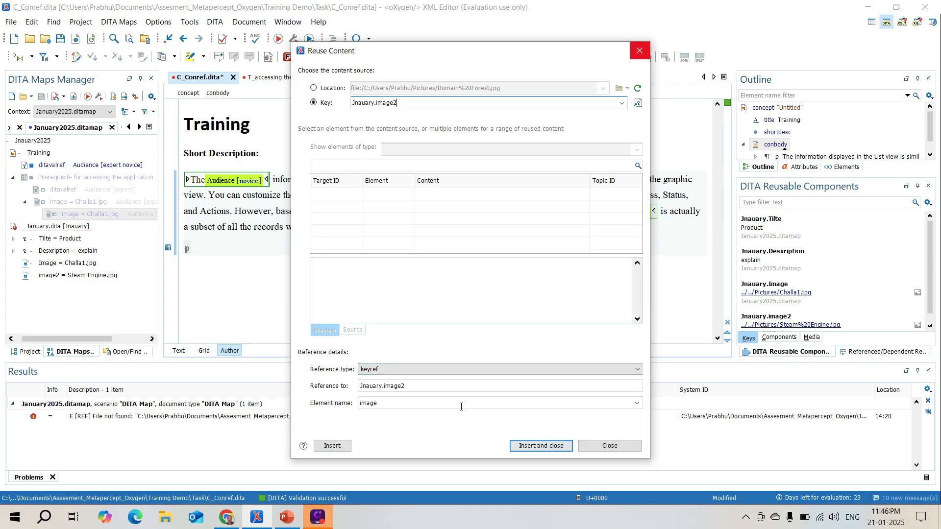
click(637, 403)
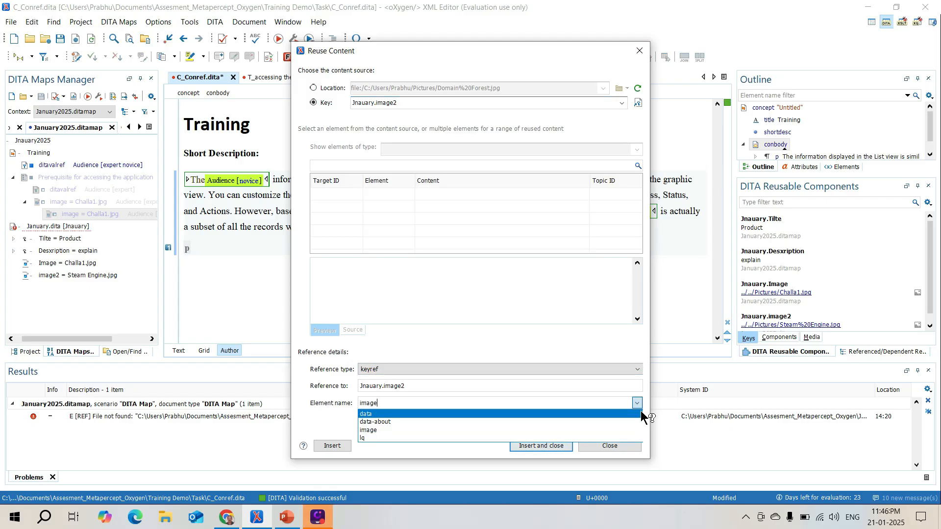
click(374, 431)
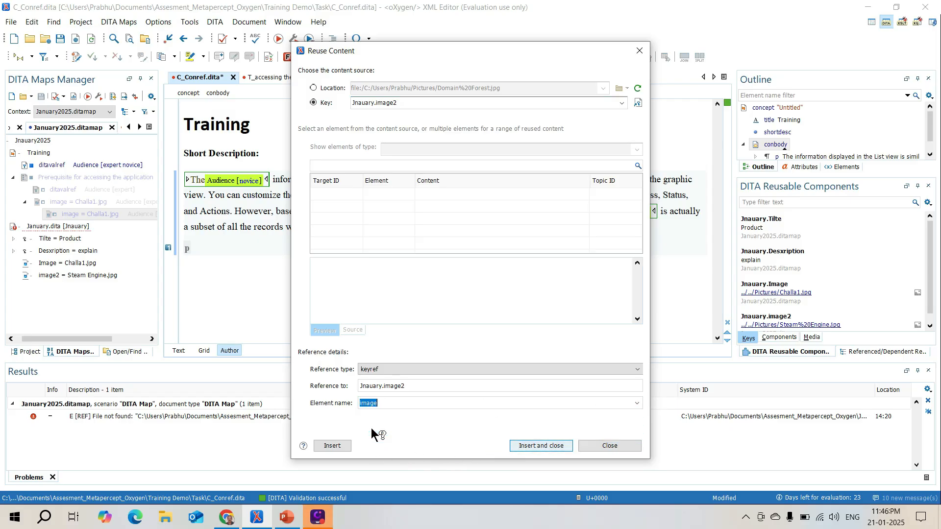
click(542, 445)
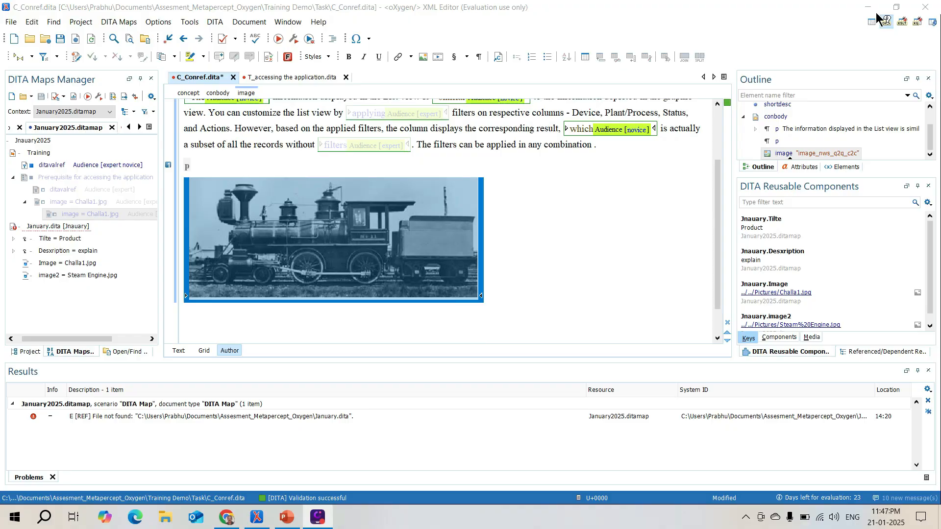
Step: Change the inserted image's keyref to Jnauary.Image and set it back to Jnauary.image2
click(445, 210)
mouse_move(485, 174)
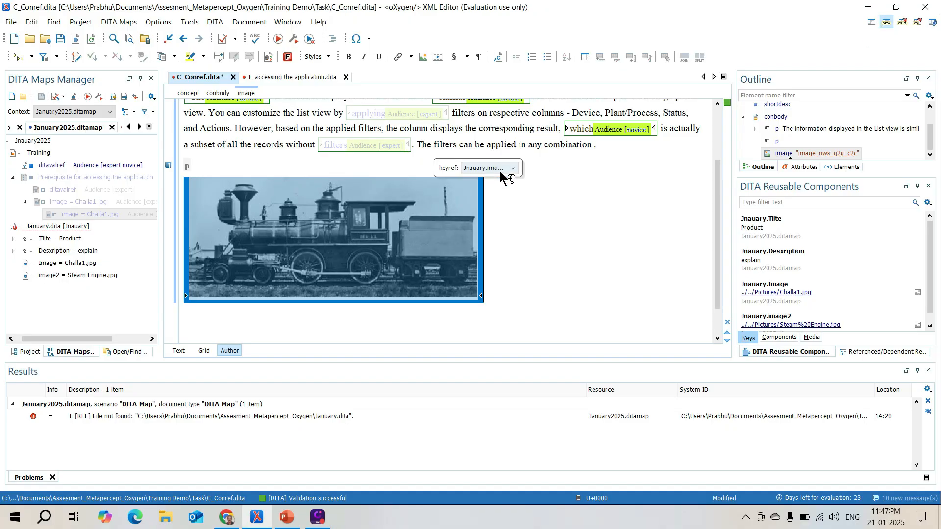
click(512, 169)
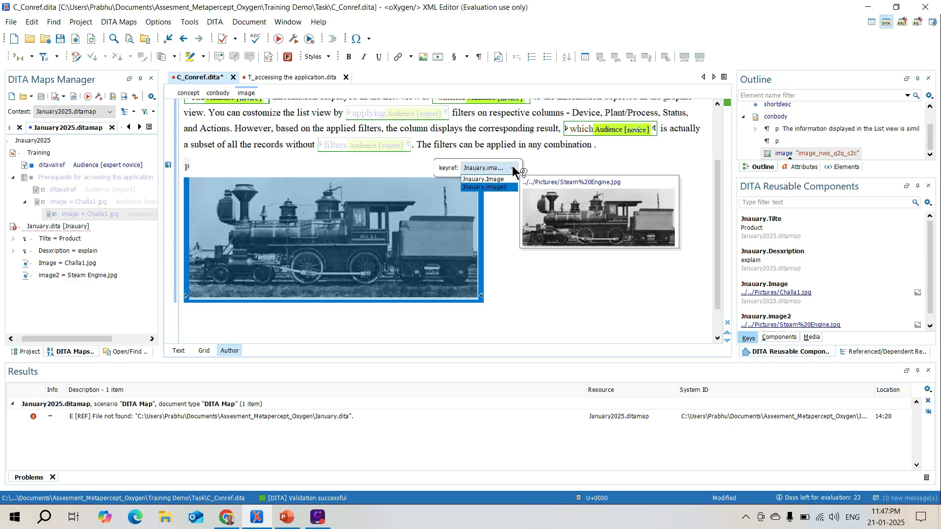
click(491, 180)
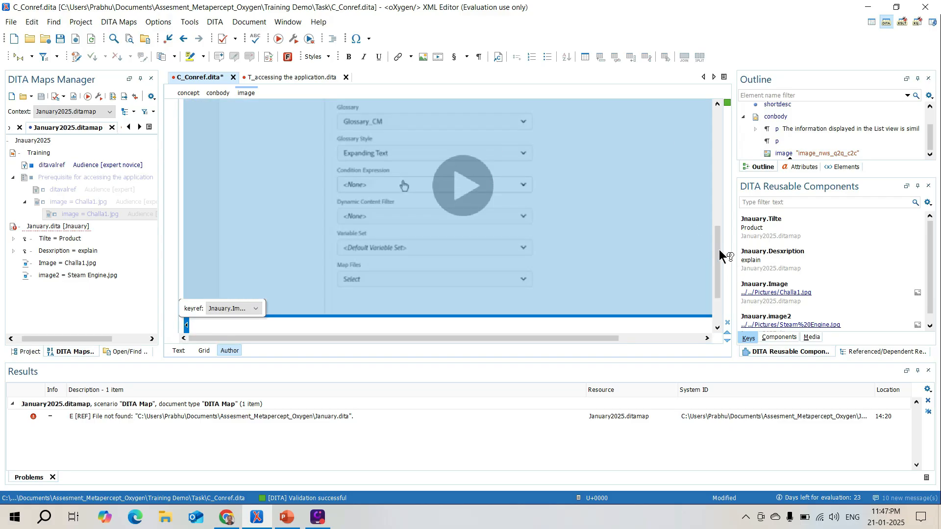
drag(720, 252, 721, 267)
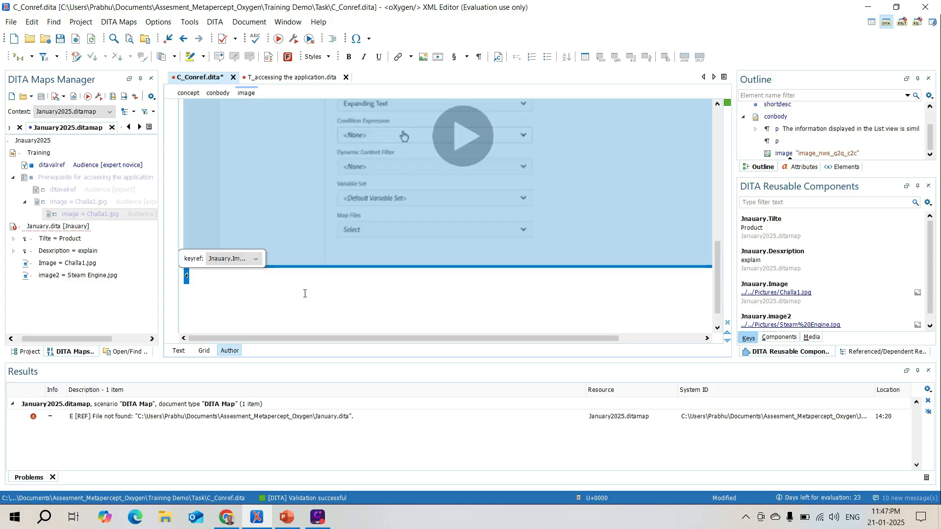
click(256, 258)
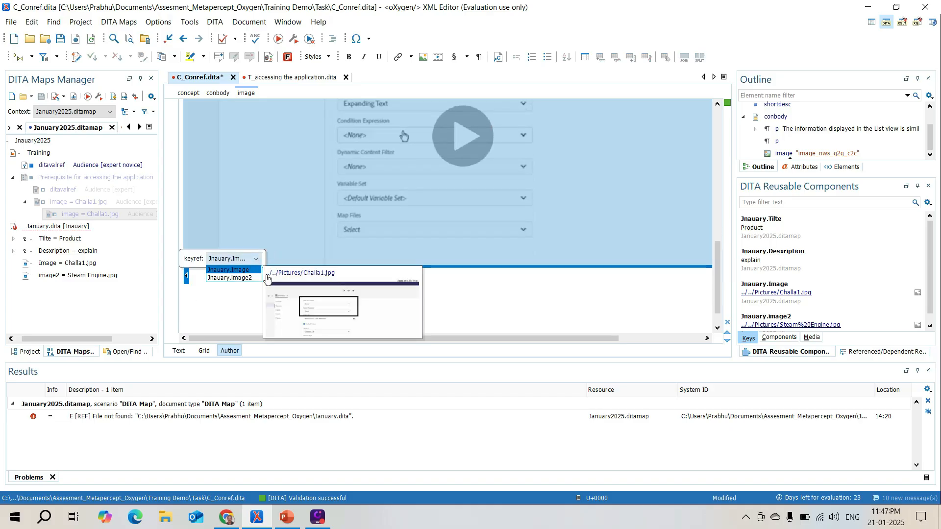
click(235, 278)
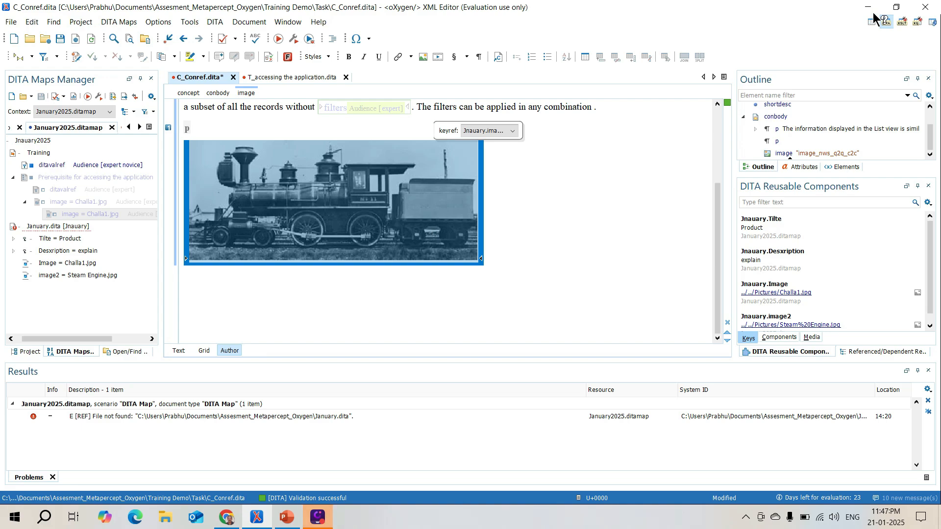
Step: View the Reusing Content with Oxygen XML slide in PowerPoint and return to oXygen XML Editor
click(871, 12)
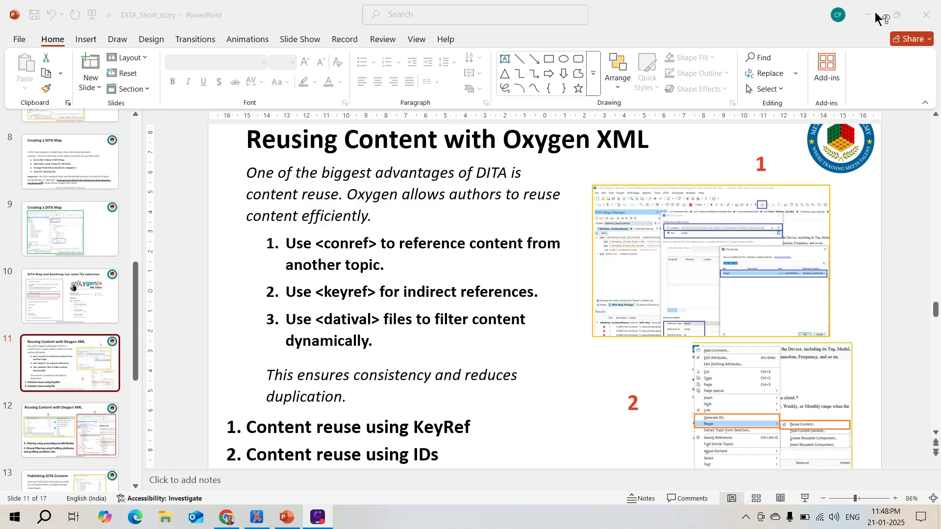
click(877, 18)
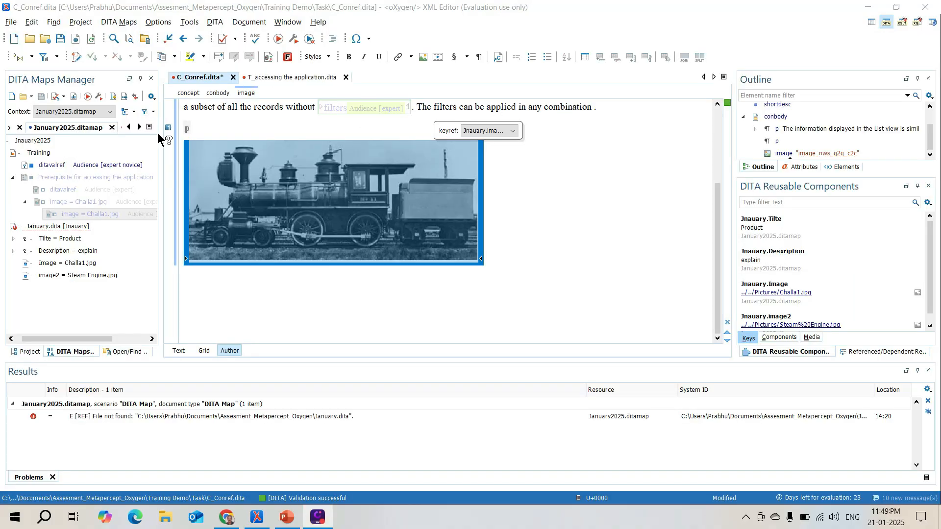
Step: Check the attributes and profiling conditions of the Prerequisite for accessing the application reference in the DITA map
click(153, 112)
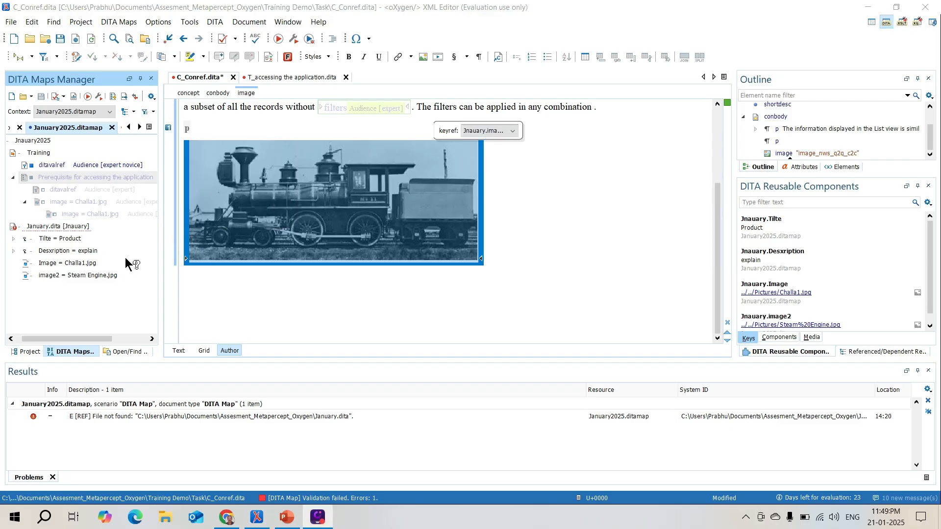
click(132, 179)
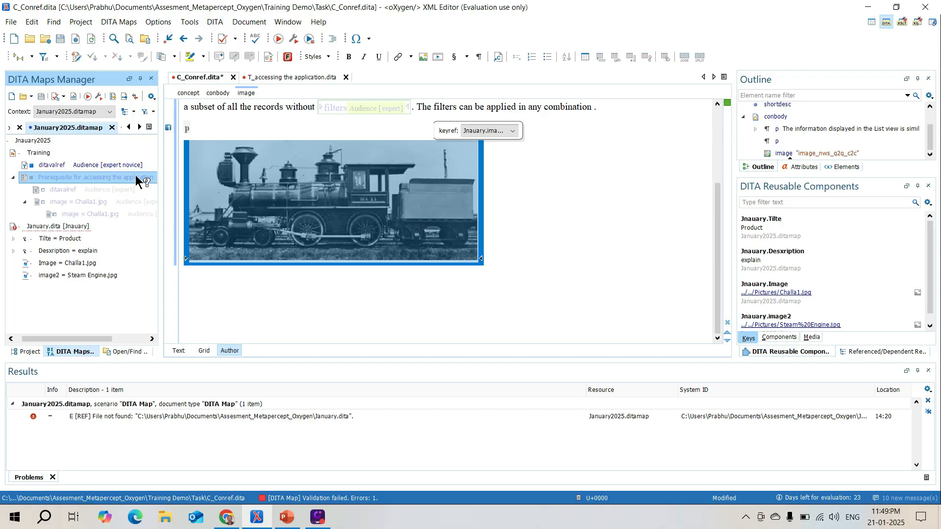
right_click(136, 180)
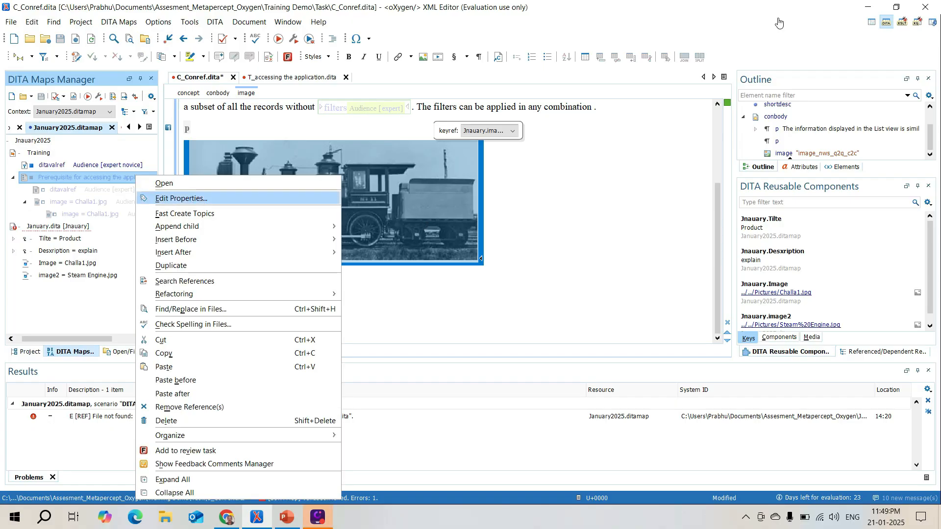
key(Return)
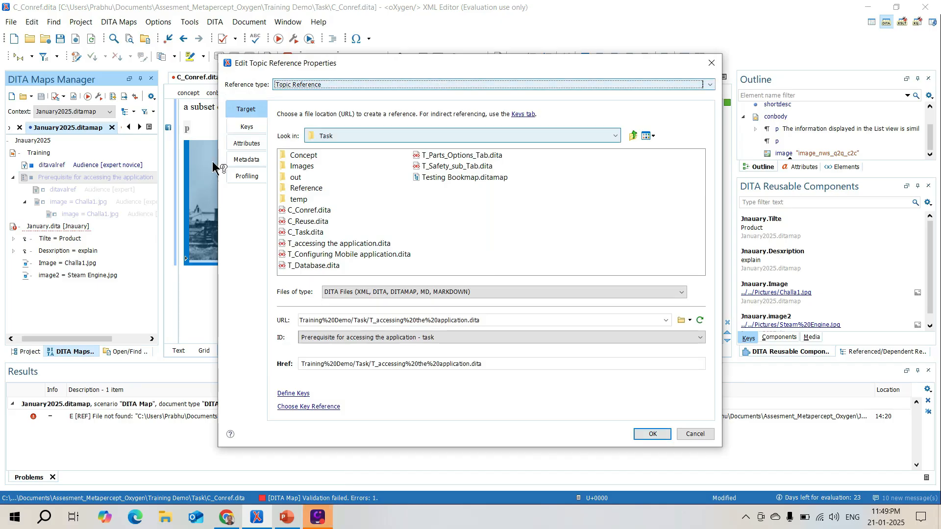
click(251, 143)
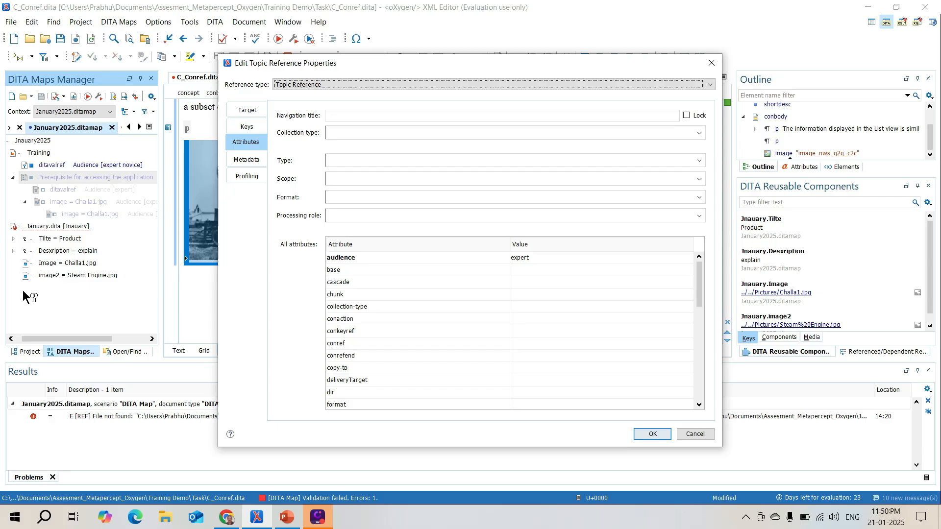
click(251, 176)
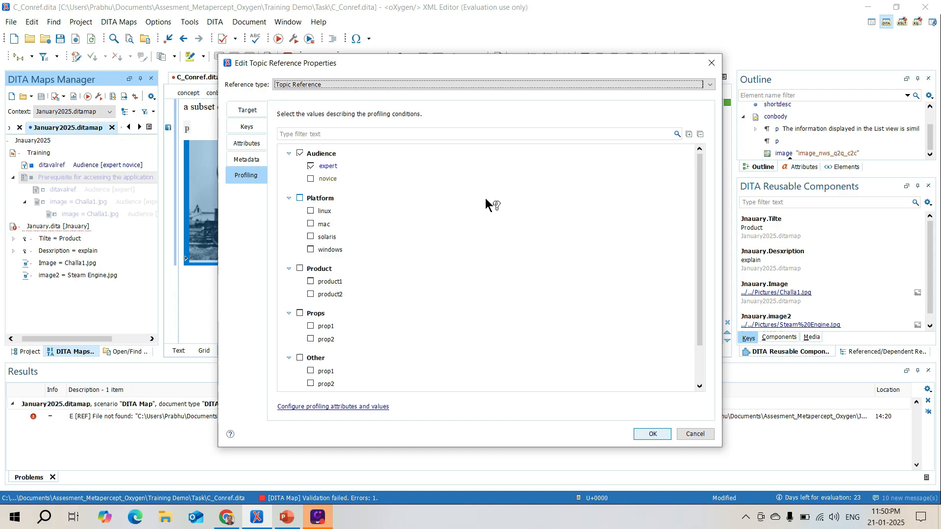
click(698, 434)
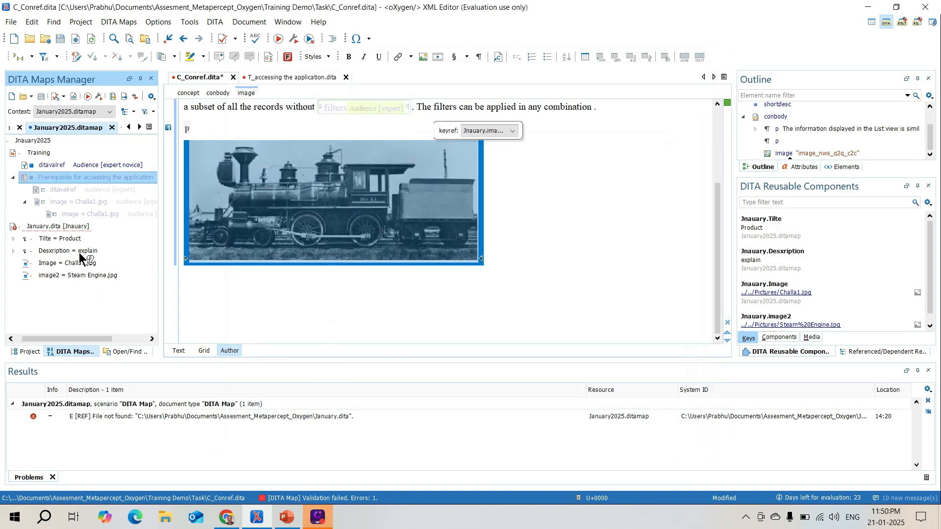
Step: Set the Audience profiling condition of the January.dita reference in the DITA map to expert
click(77, 226)
right_click(77, 225)
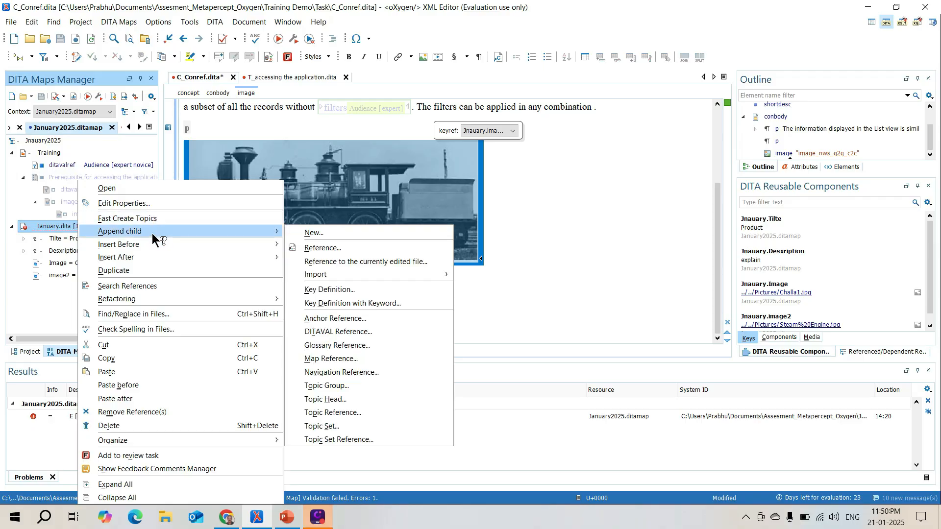
click(158, 204)
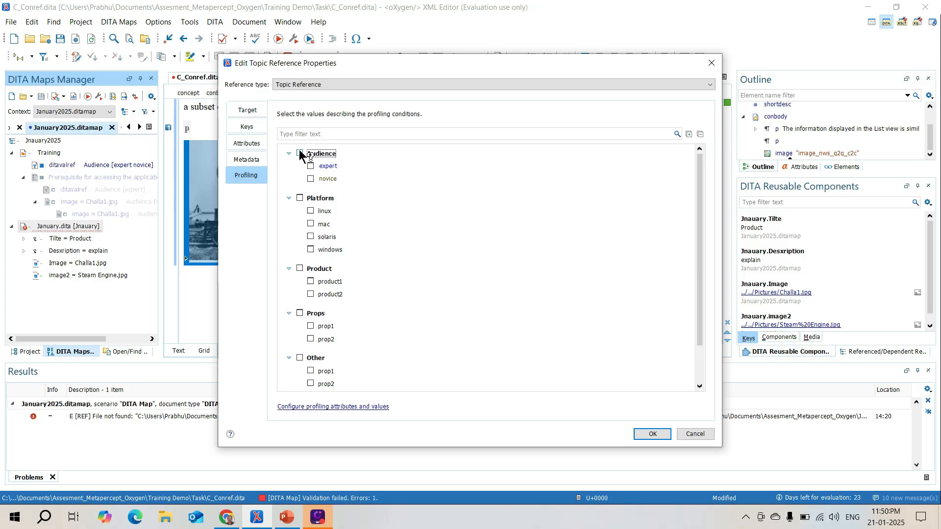
click(310, 166)
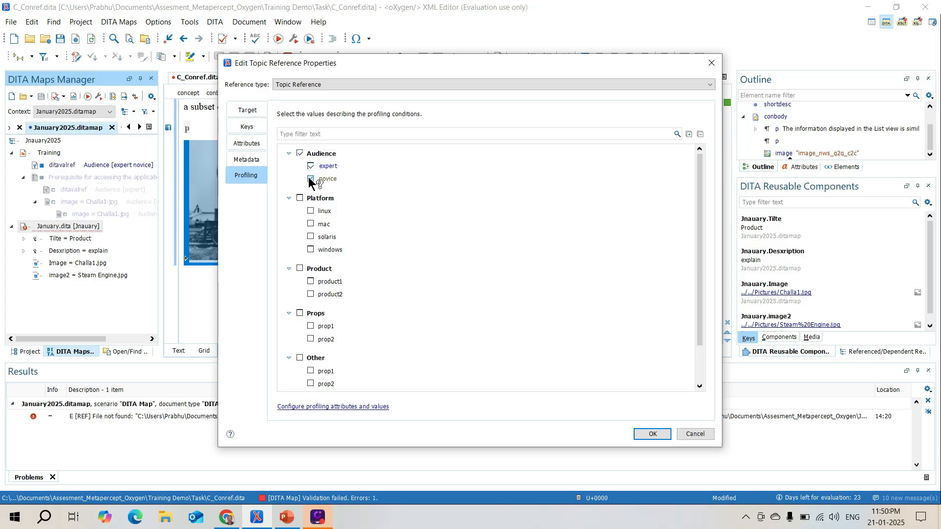
click(650, 432)
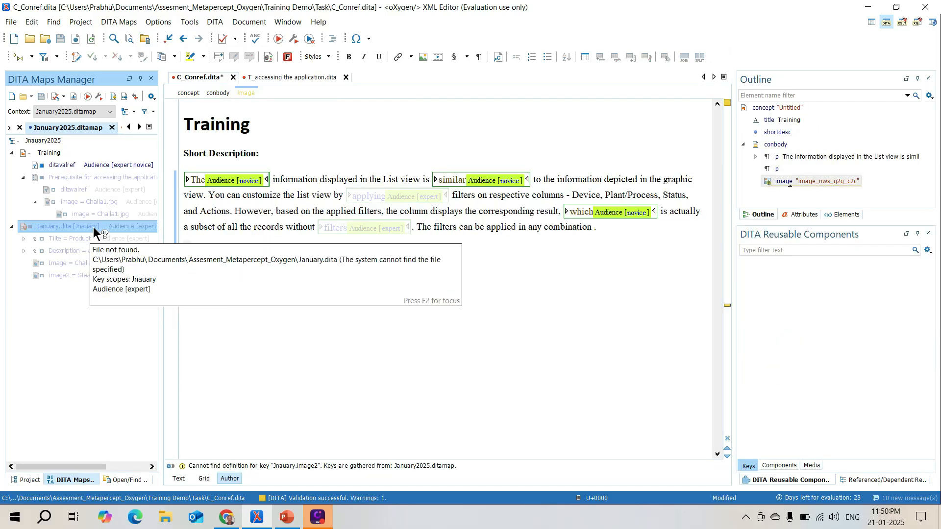
Step: Apply the Expert profiling condition set to filter the map and C_Conref.dita content
click(153, 112)
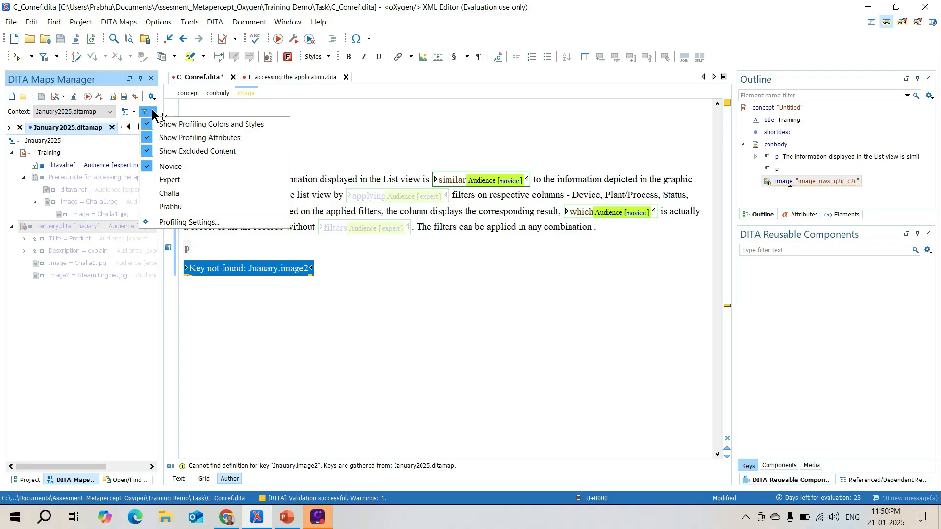
click(165, 180)
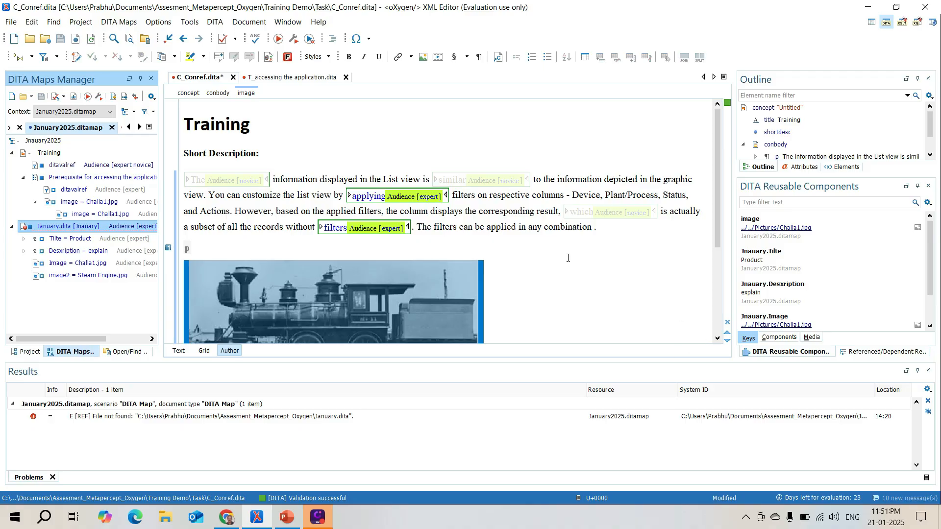
click(568, 258)
click(569, 257)
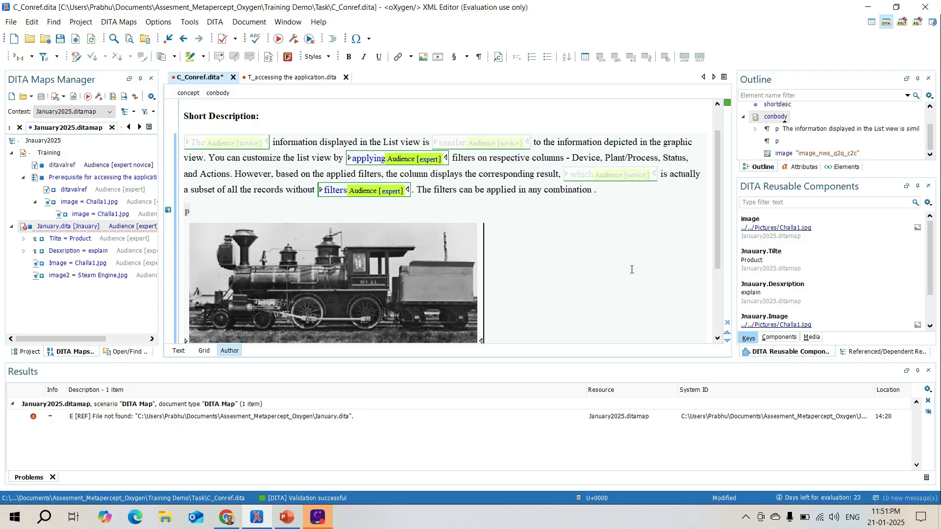
Step: Open the transformation scenario configuration for C_Conref.dita and select the DITA HTML5 scenario, keeping it associated
scroll(716, 245, up, 2)
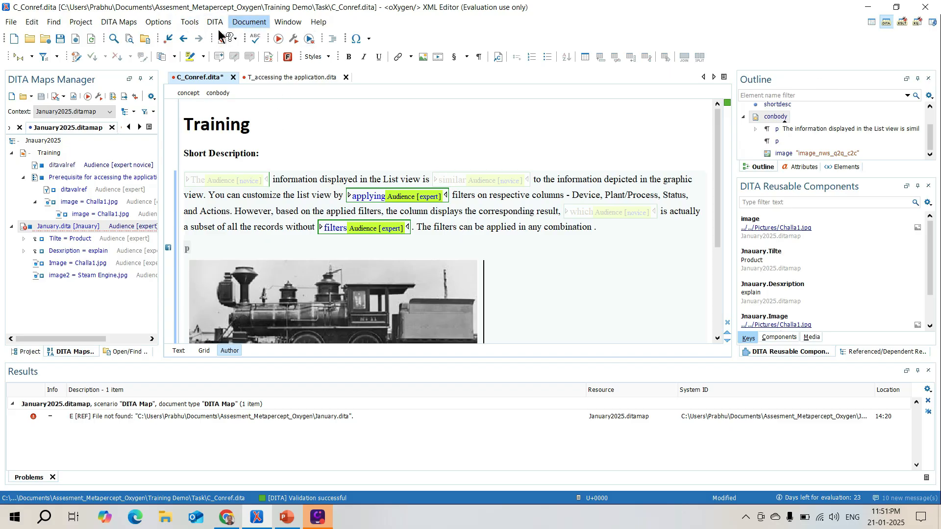
click(299, 38)
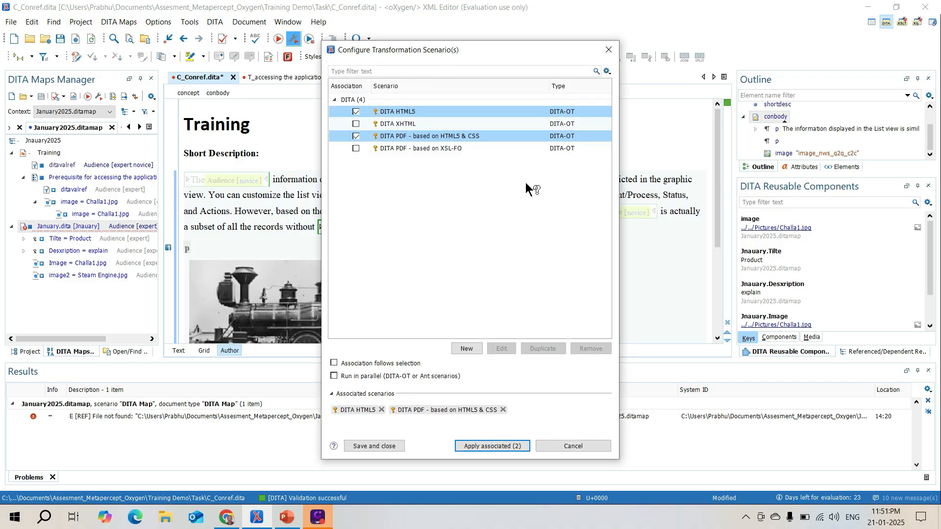
click(357, 115)
click(356, 112)
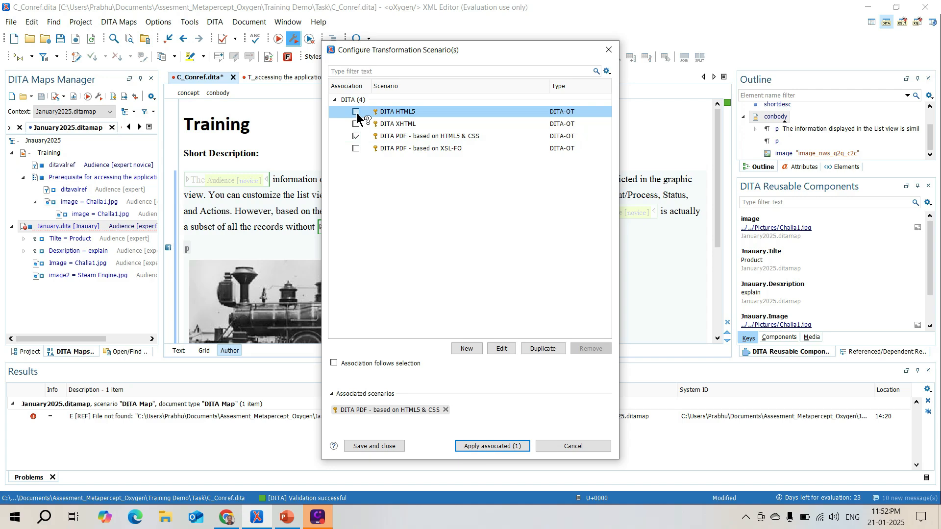
click(357, 113)
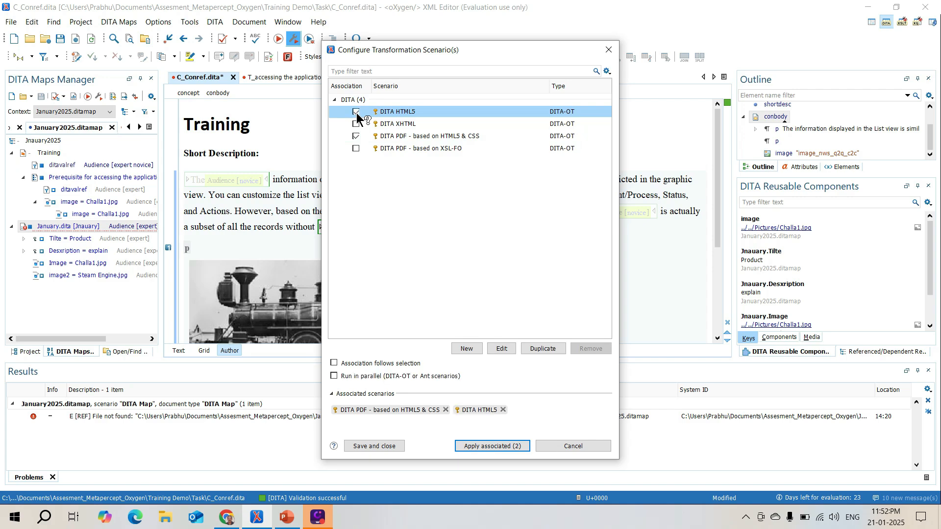
Step: Try to set the profiling condition set to Novice in the filters of the DITA HTML5 scenario copy, and close the scenario editor
click(501, 348)
click(441, 271)
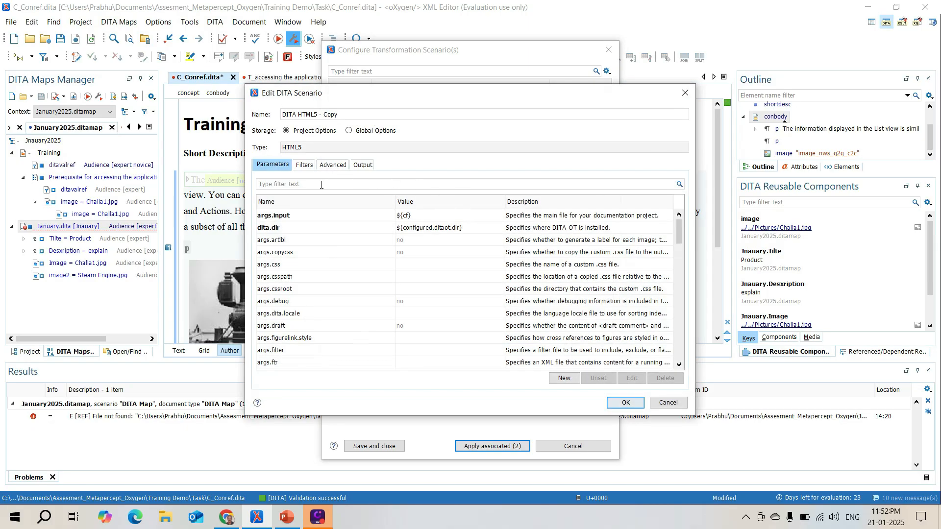
click(305, 167)
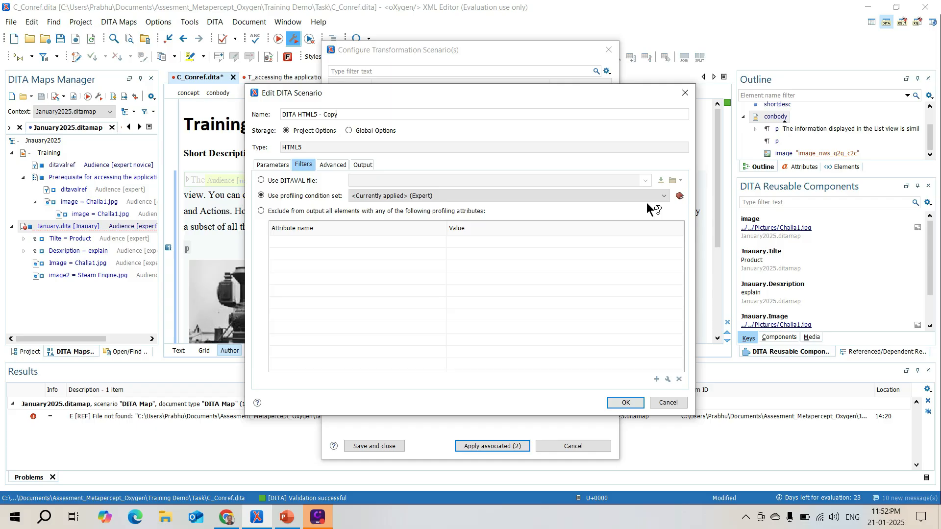
click(665, 196)
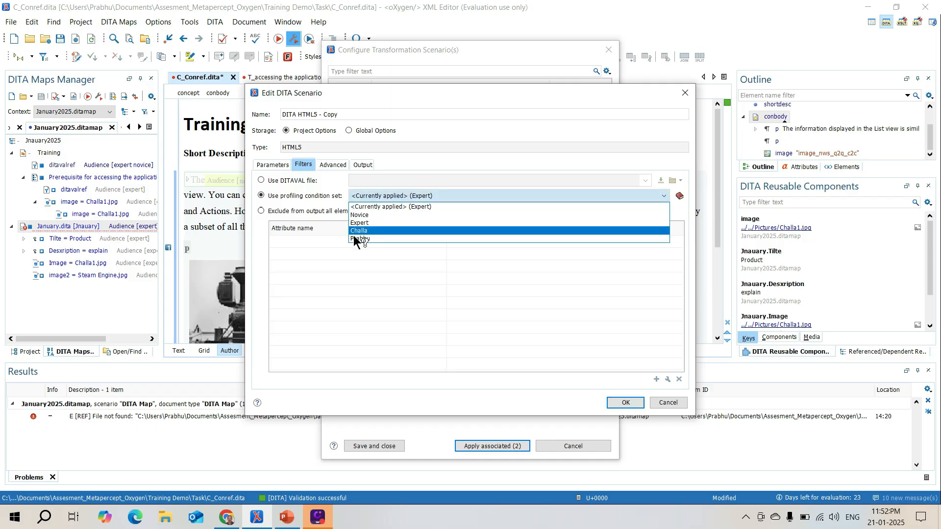
click(364, 215)
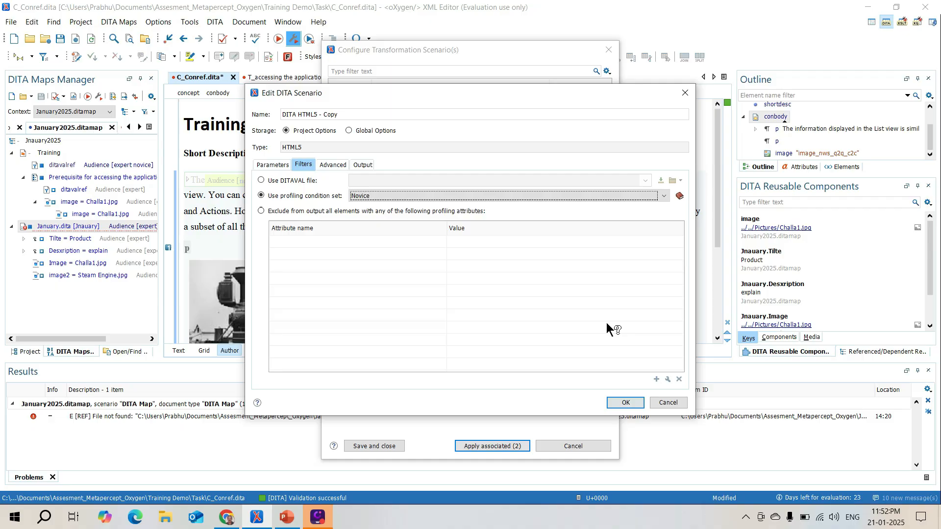
click(687, 93)
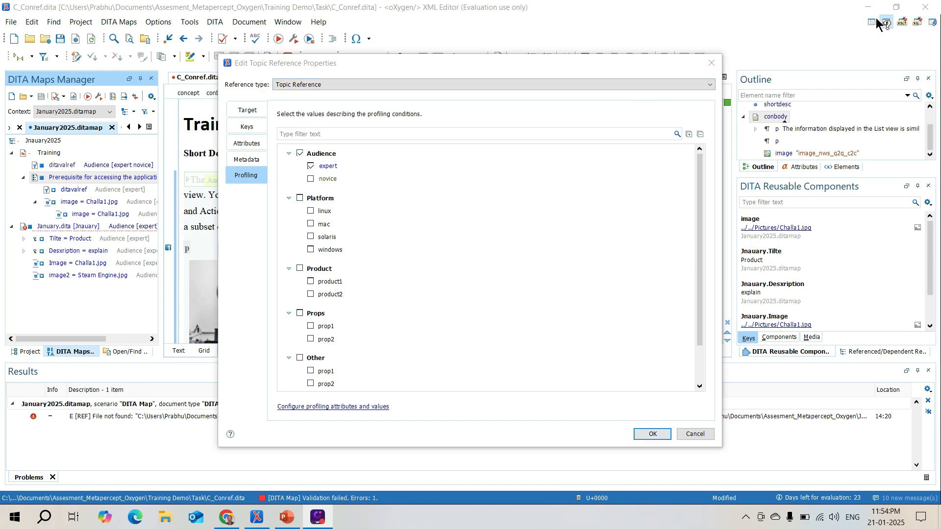
Step: Try to append a DITAVAL reference under the Prerequisite for accessing the application topic with the DITA Compatible Files type, and cancel the insertion
key(Return)
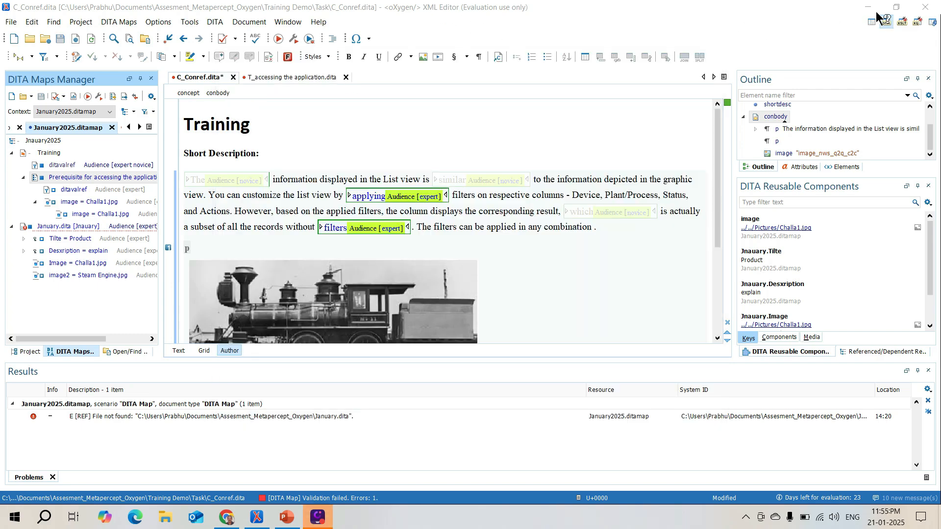
right_click(142, 177)
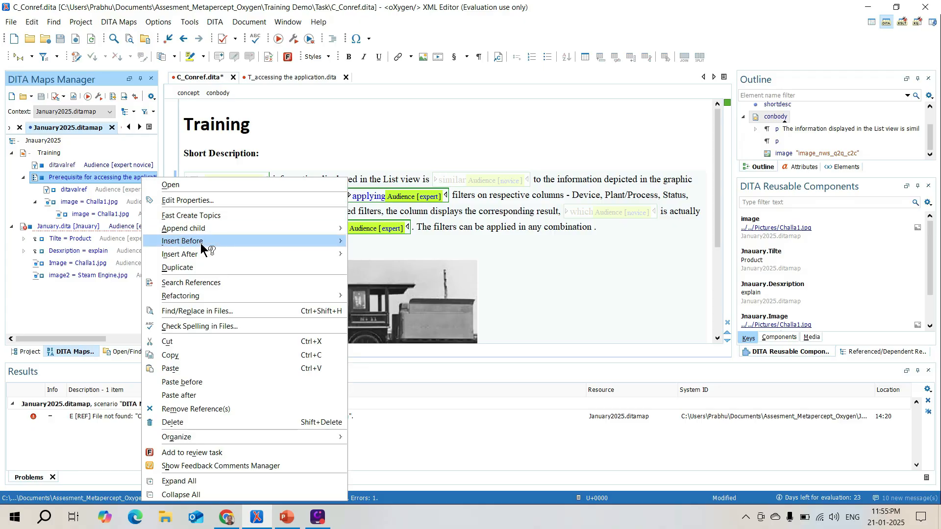
mouse_move(213, 227)
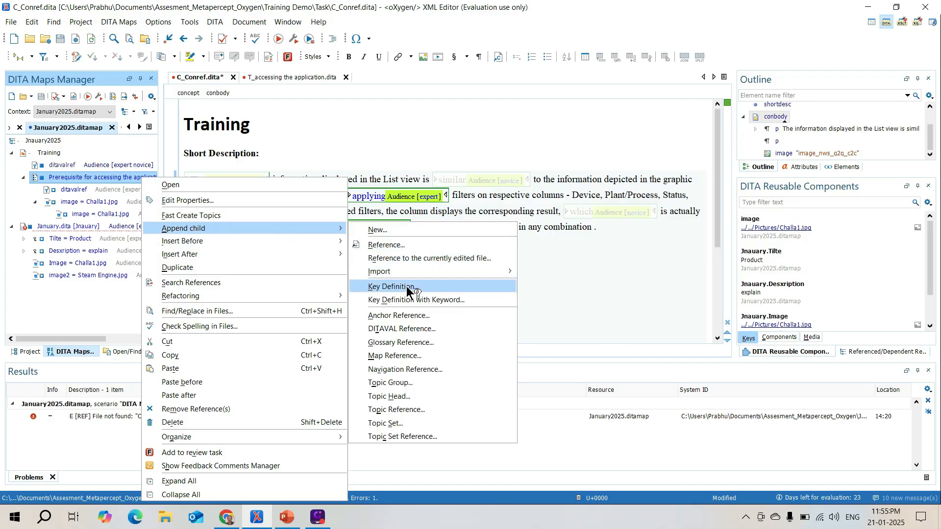
click(424, 329)
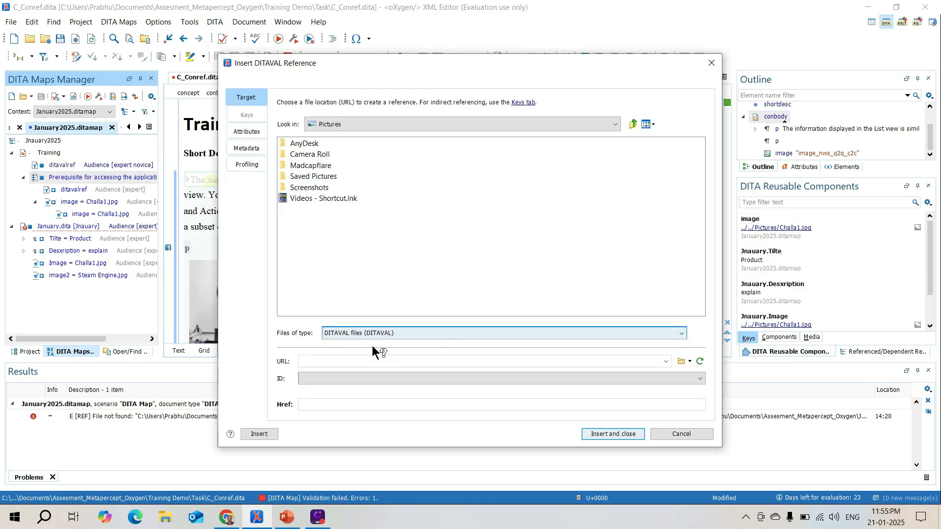
click(680, 333)
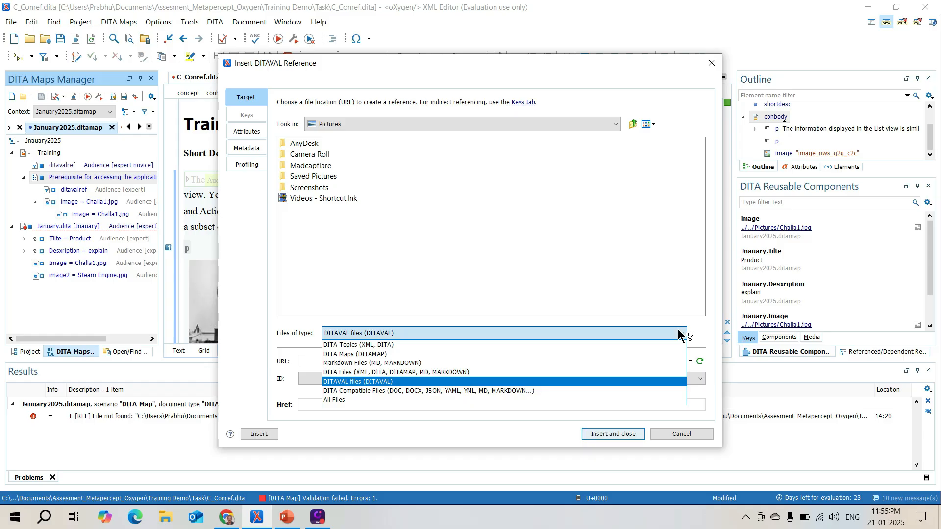
click(407, 391)
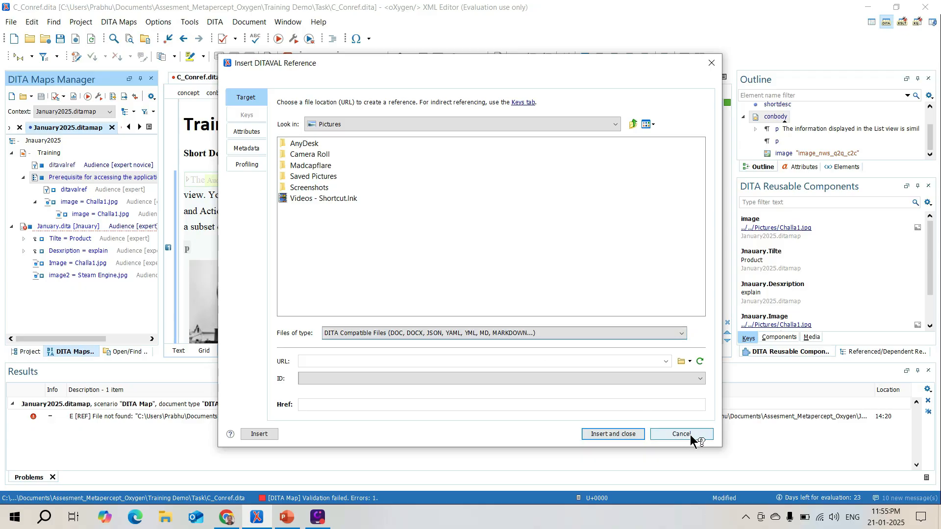
click(711, 64)
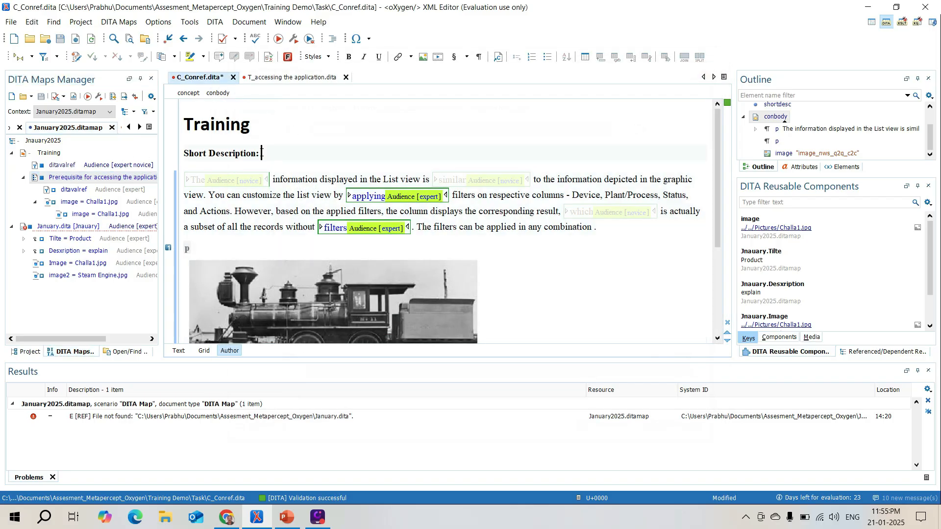
Step: Switch to PowerPoint and view the Publishing DITA Content slide
click(877, 15)
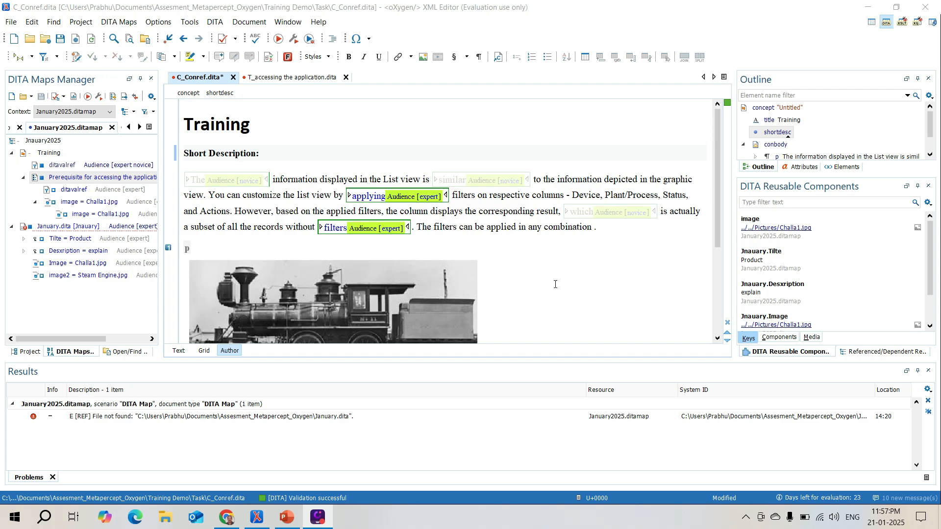
click(875, 15)
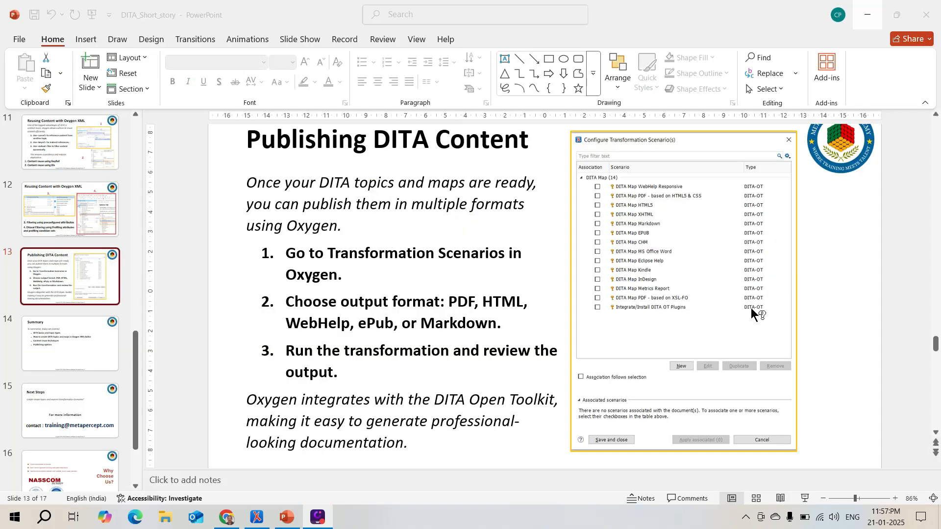